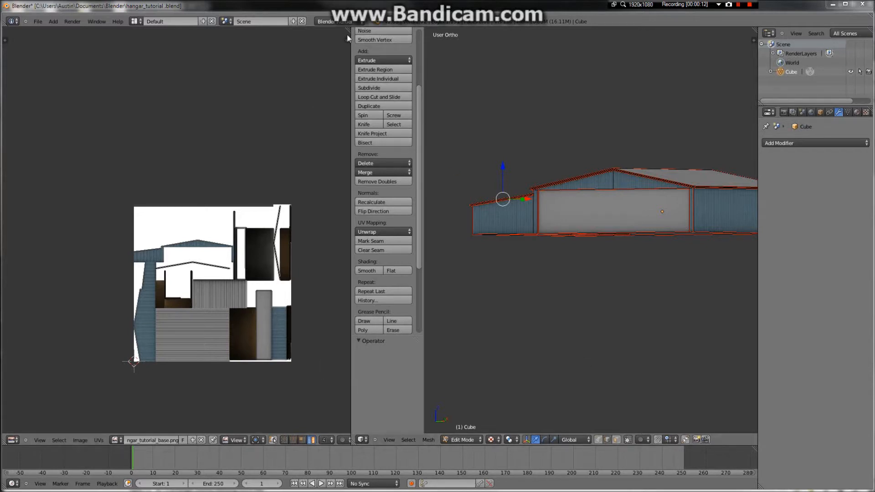
- Inspect the textured hangar's roofs, side walls and front door from several sides
middle_drag(590, 226, 715, 256)
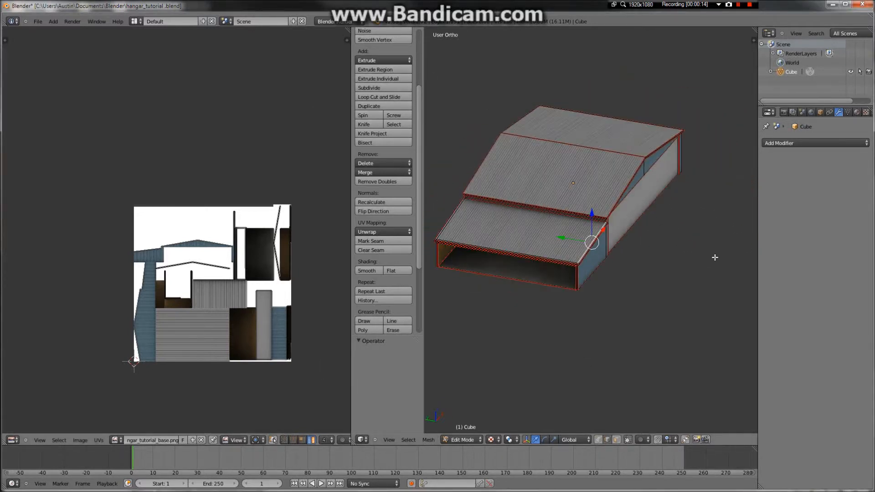
scroll(578, 269, up, 5)
middle_drag(525, 296, 606, 297)
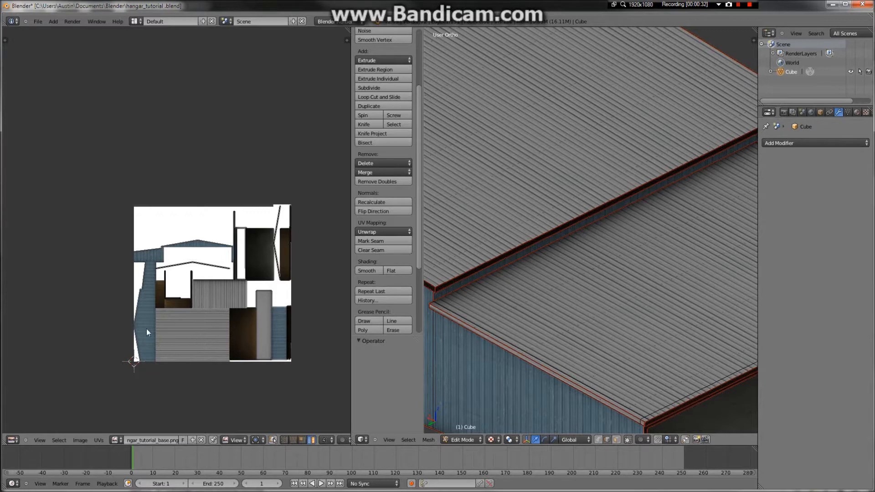
scroll(570, 316, down, 5)
middle_drag(586, 326, 728, 296)
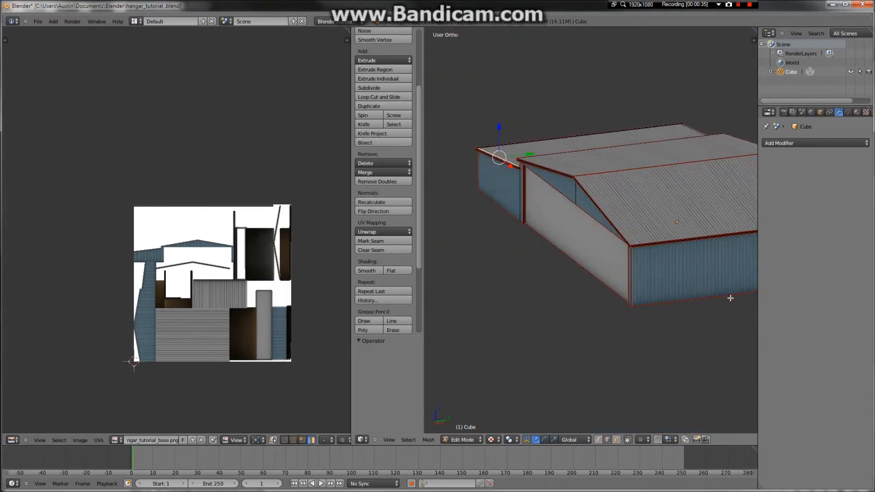
- Switch to the hangar base texture in GIMP and set the foreground colour to black, 000000
click(358, 5)
ctrl+scroll(429, 245, down, 2)
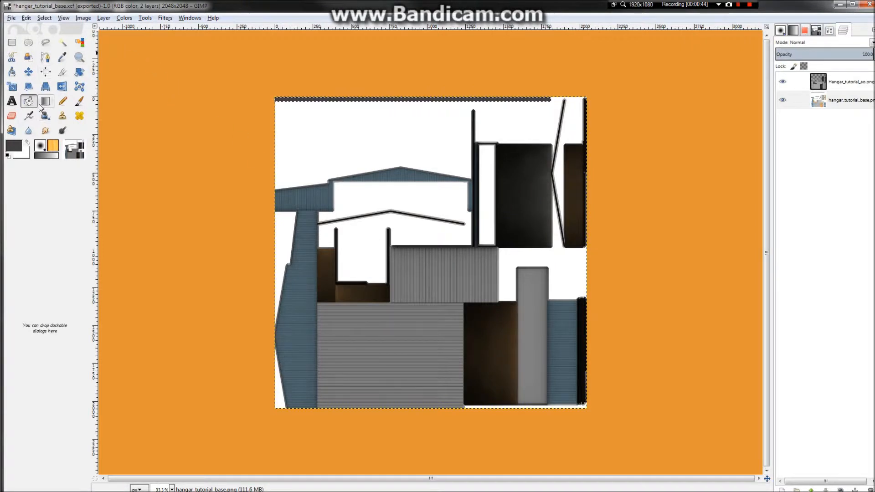
click(25, 146)
drag(310, 222, 243, 344)
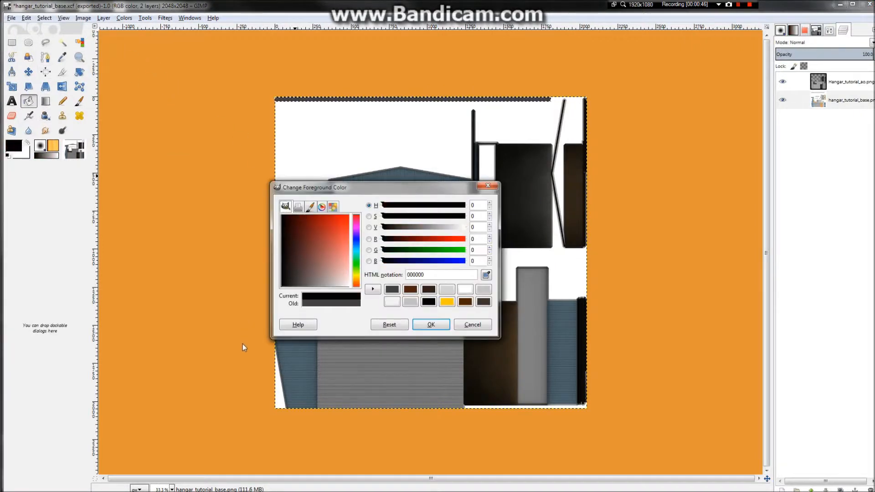
click(431, 324)
- Add a new 2048 x 2048 px layer with transparency above the ambient occlusion layer
click(793, 82)
right_click(793, 82)
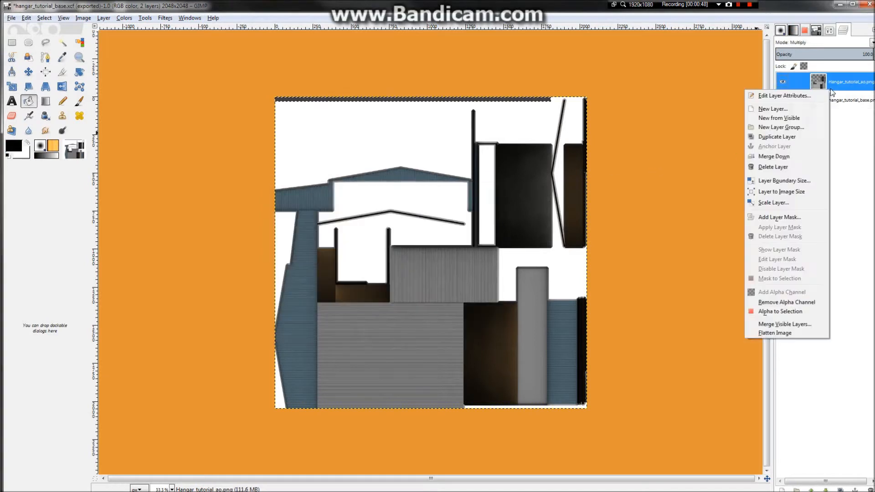
click(776, 110)
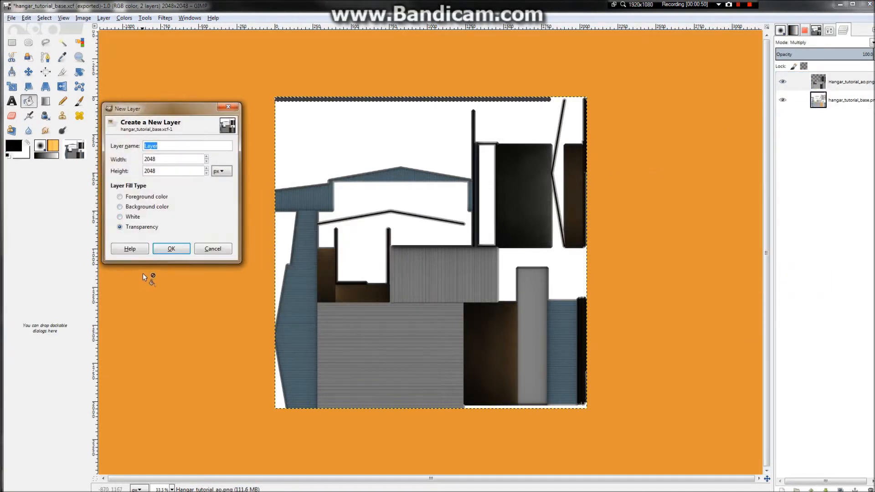
click(171, 249)
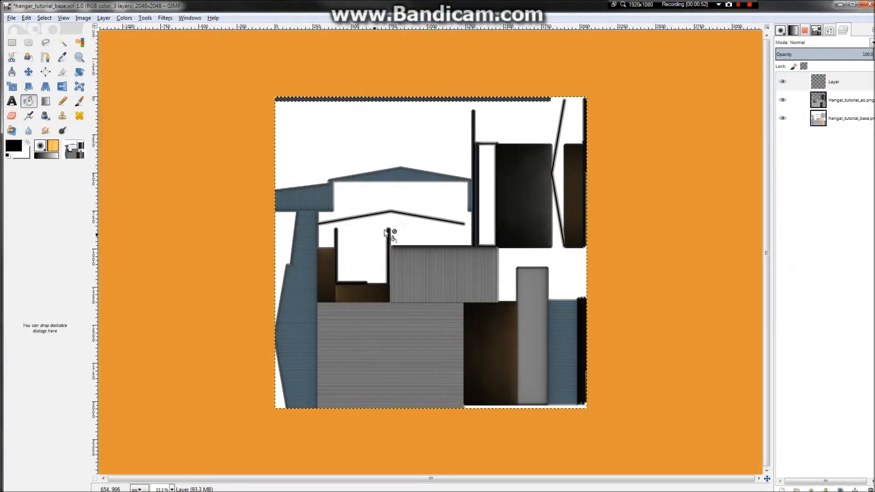
- Select the whole canvas, fill the new layer with black and lower its opacity to 30.2
click(44, 19)
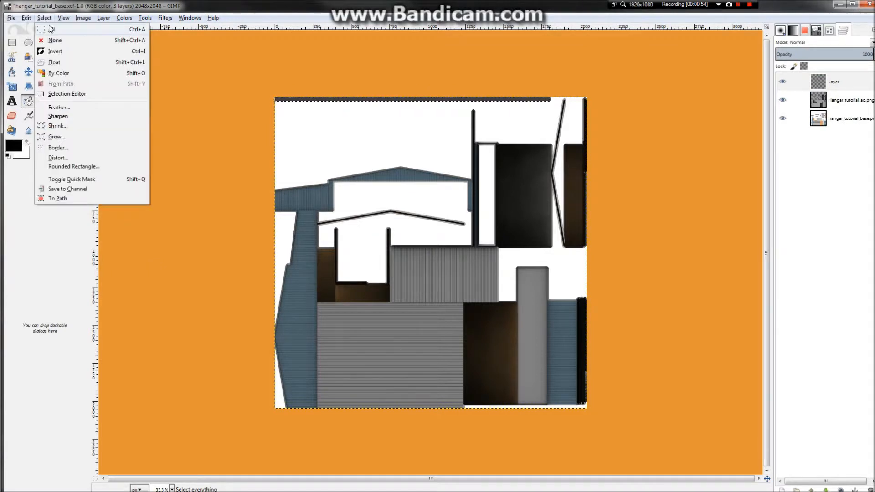
click(47, 29)
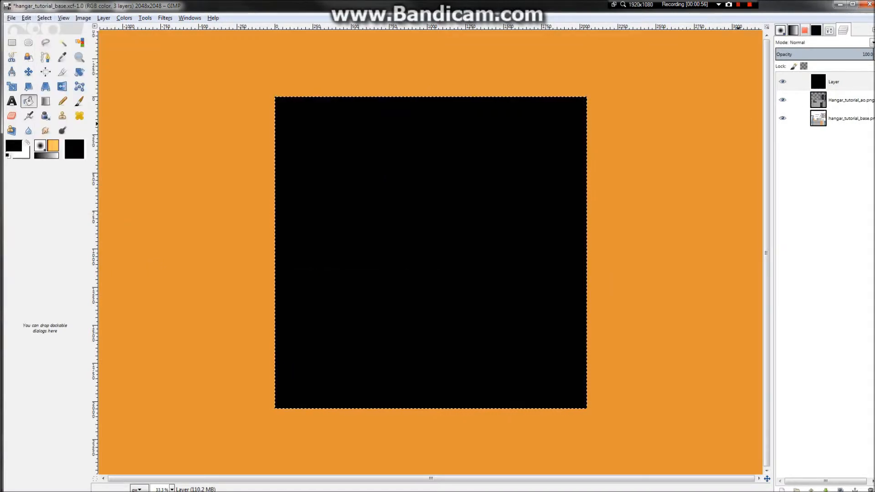
drag(820, 59, 804, 57)
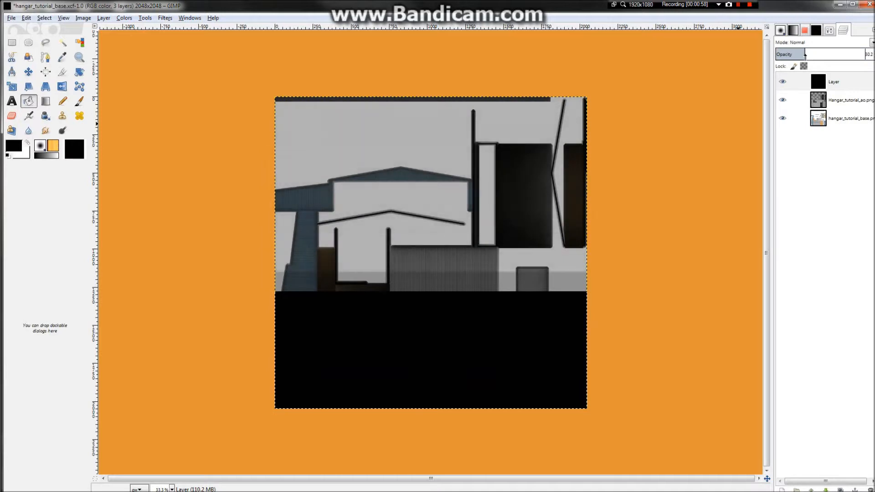
- Choose the Eraser and set its brush size to 193.52
ctrl+scroll(635, 377, up, 2)
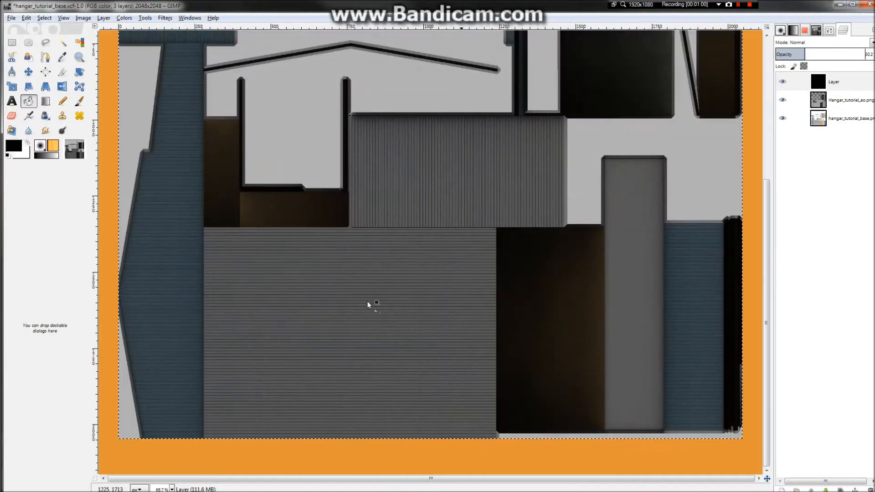
click(12, 116)
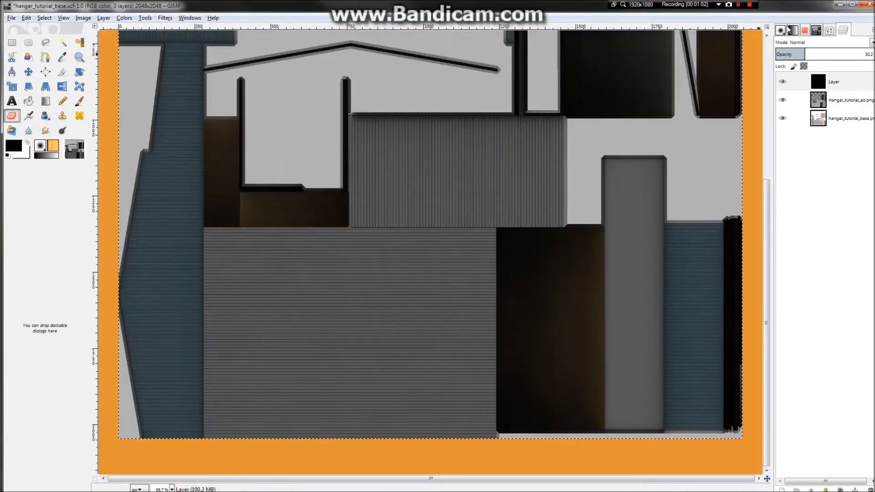
click(827, 29)
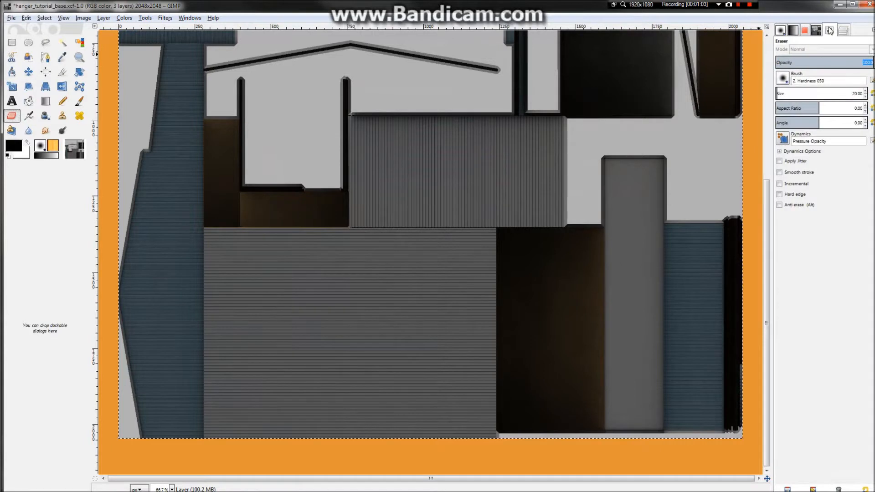
click(789, 94)
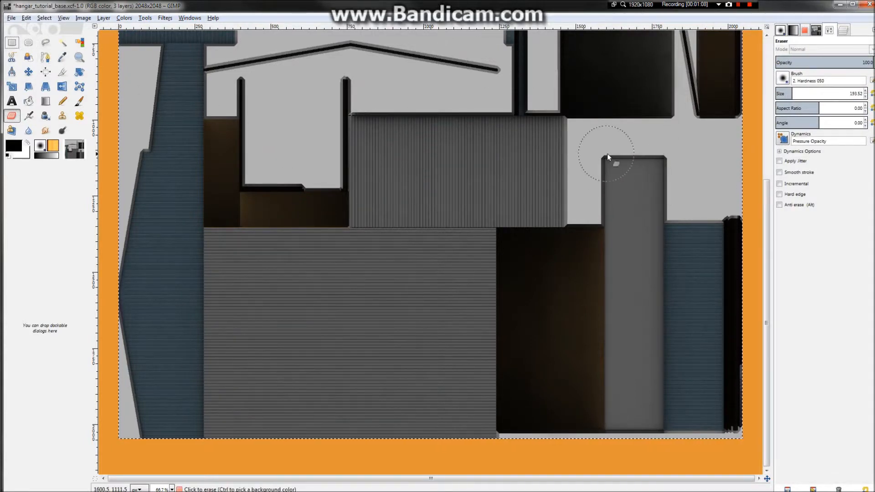
- Make a rectangular selection of about 190 x 889 px around the plain grey door strip
key(r)
drag(607, 159, 662, 428)
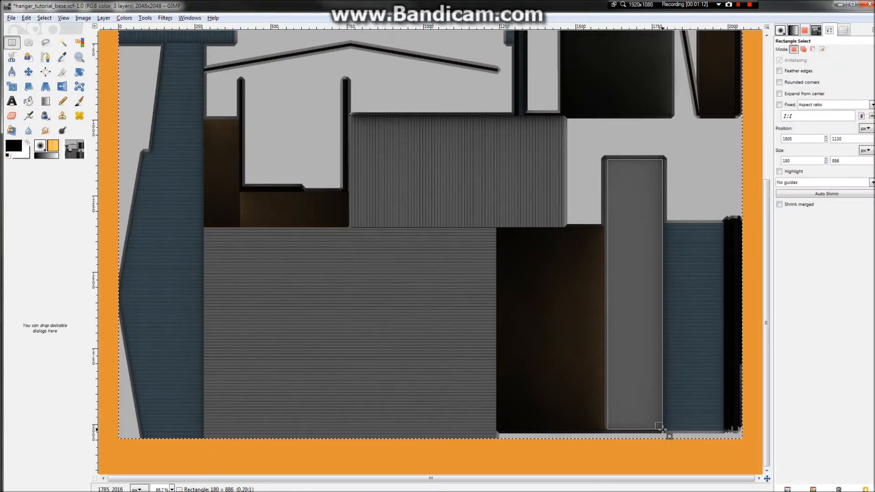
drag(617, 308, 611, 311)
key(minus)
key(minus)
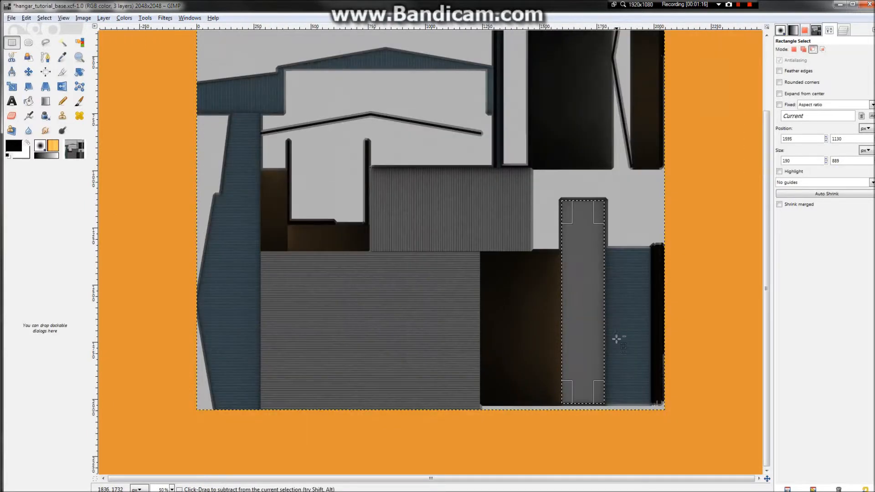
- Try to erase soft light spots from the black layer along the right edge of the selected door strip
click(80, 101)
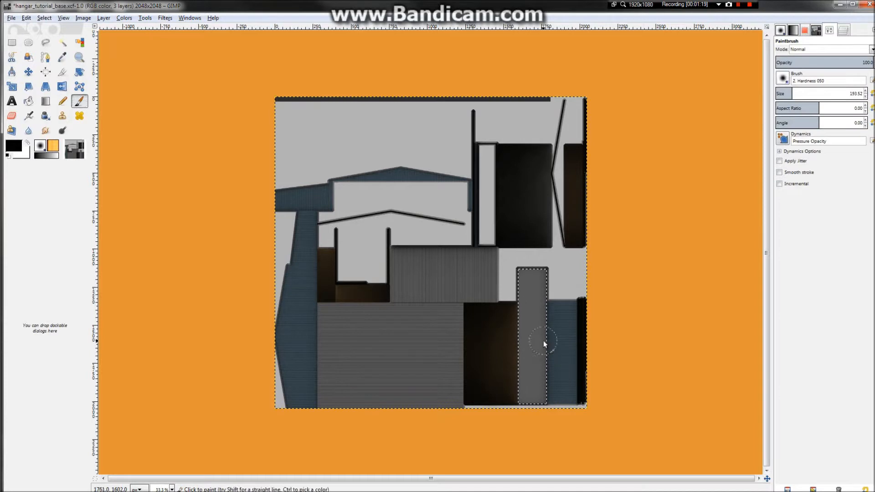
click(11, 115)
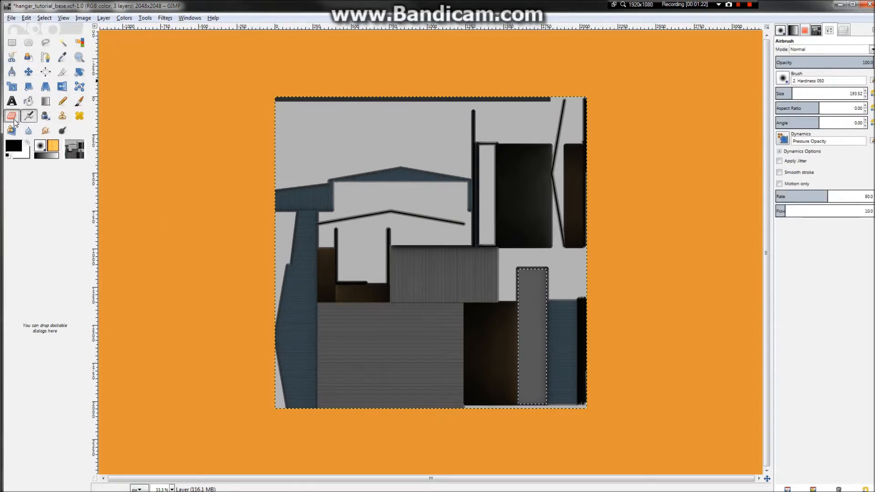
click(542, 348)
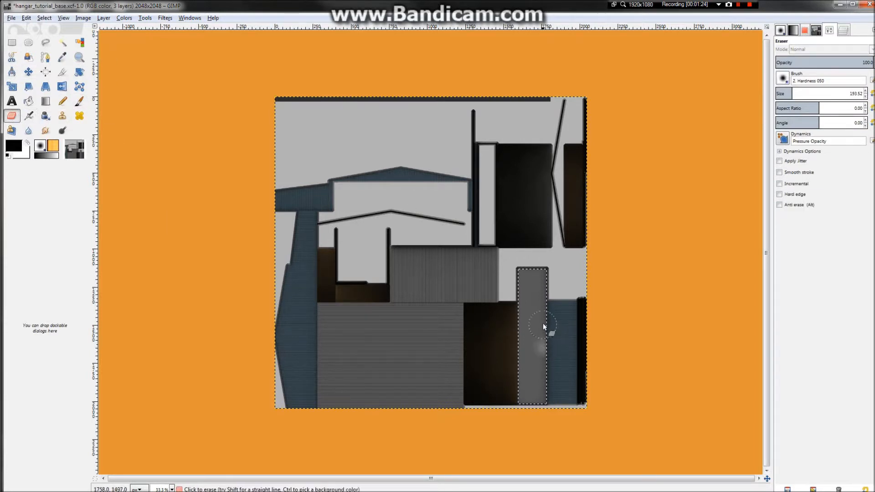
click(544, 293)
click(541, 341)
- Place a vertical guide along the left edge of the selected door strip
key(1)
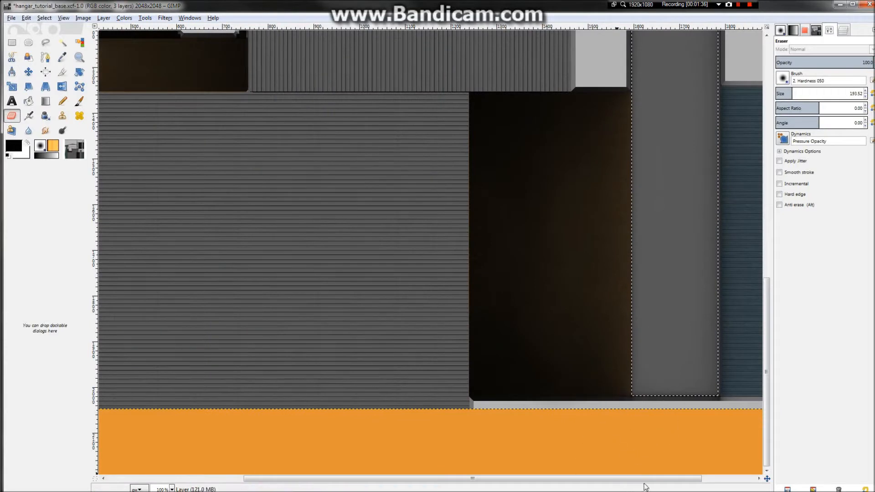
drag(616, 482, 669, 479)
drag(95, 321, 556, 370)
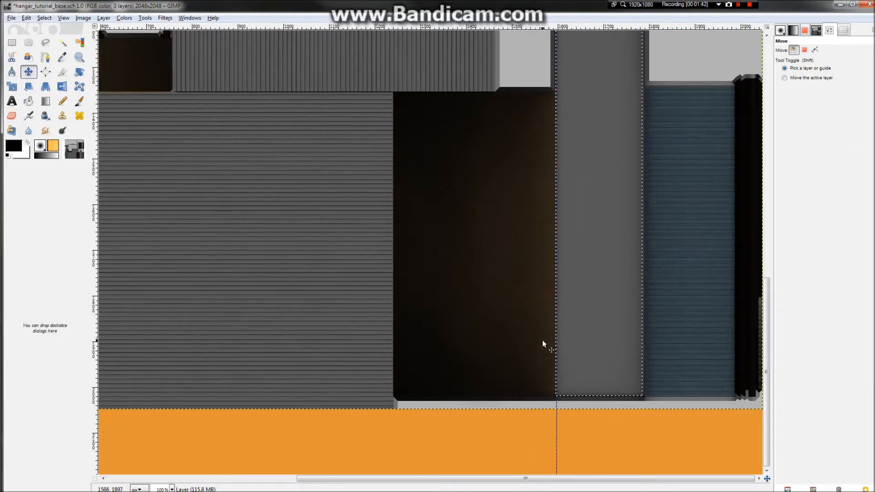
- Erase a soft light spot centred near the guide toward the lower end of the door strip
click(79, 101)
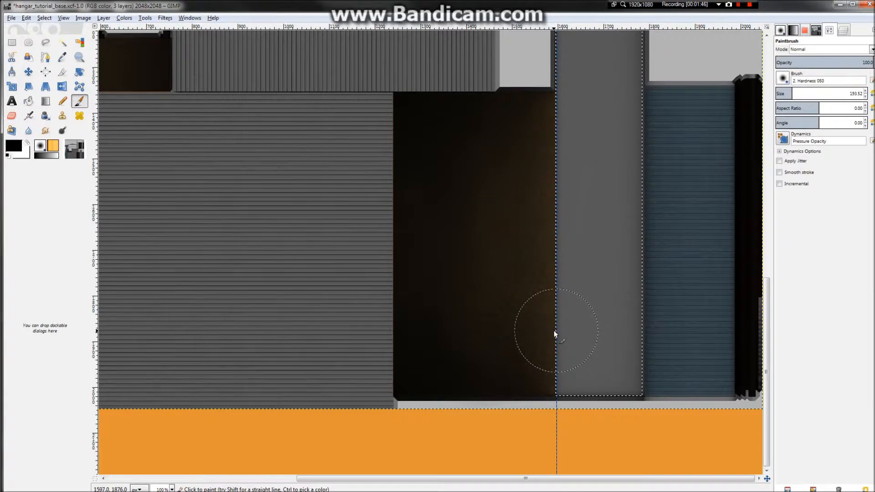
click(11, 115)
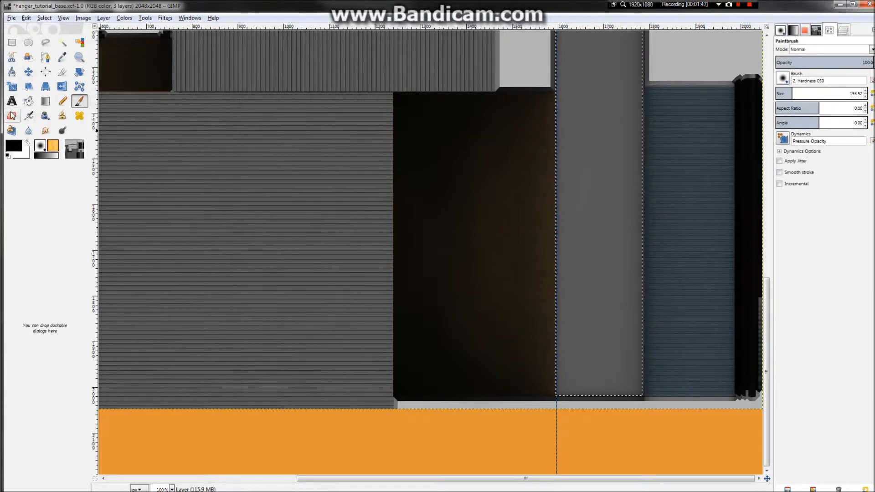
click(559, 335)
- Try erasing two more light spots along the guide at the door strip's middle and upper end, and undo both
scroll(560, 335, up, 3)
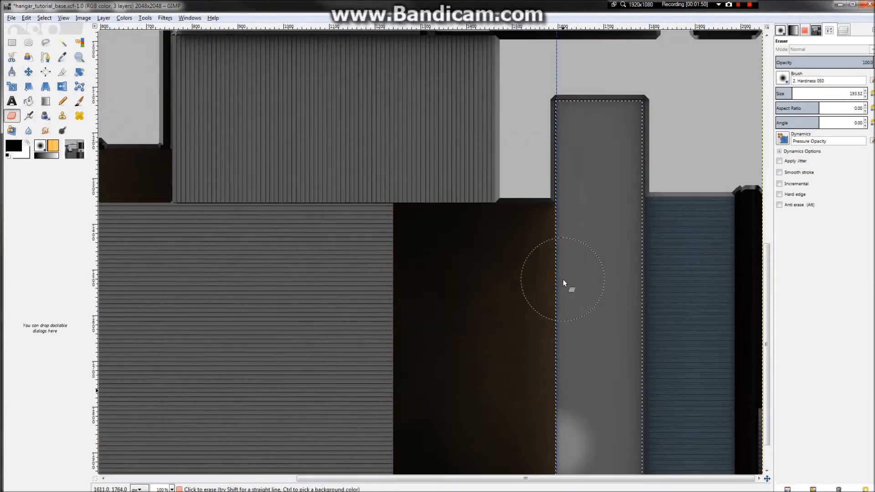
click(555, 293)
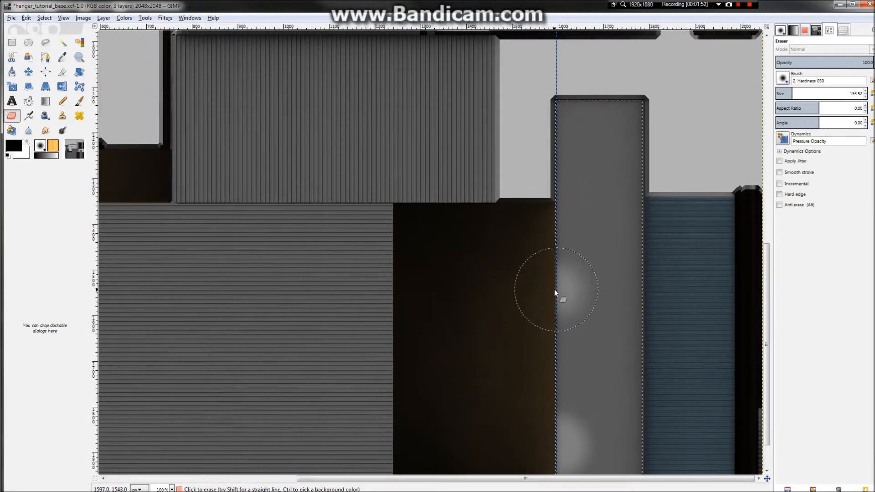
click(556, 159)
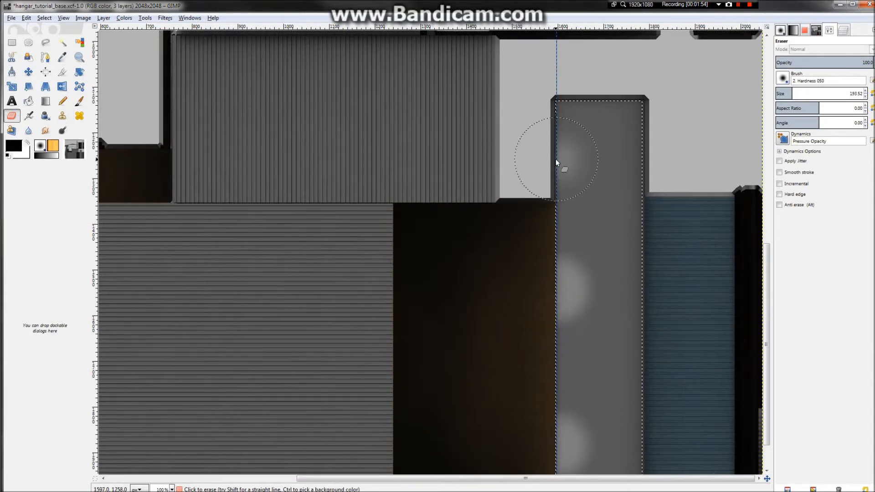
ctrl+scroll(580, 254, down, 1)
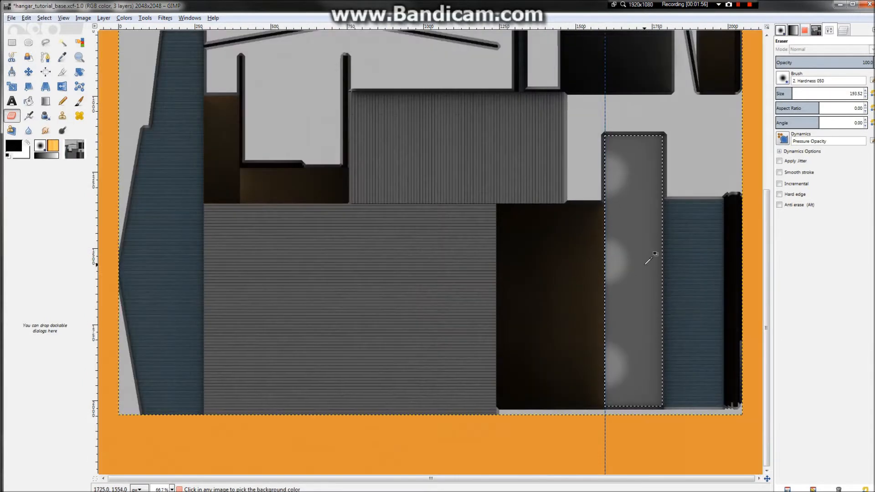
key(ctrl+z)
key(ctrl+z)
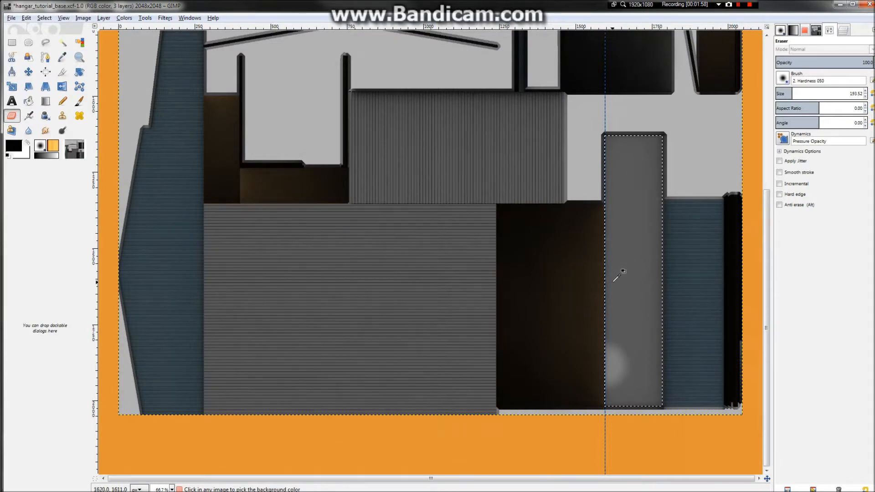
- Erase two evenly spaced light spots on the guide at the middle and upper end of the door strip
click(606, 270)
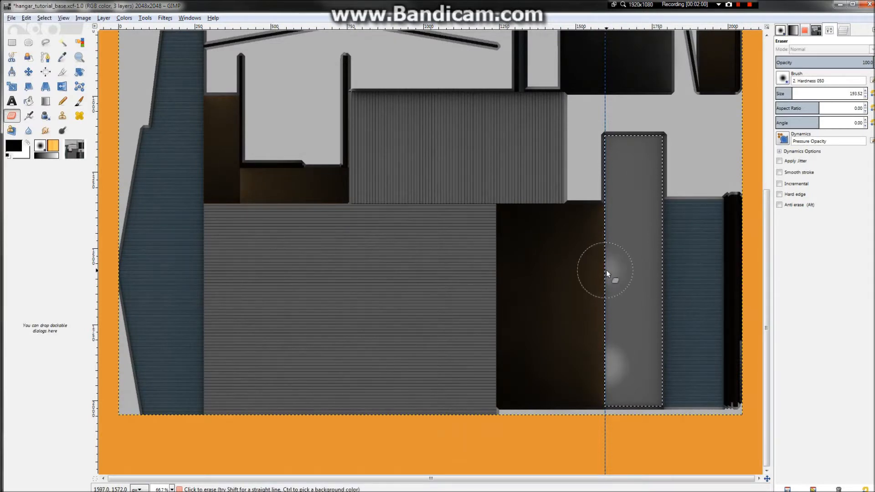
click(606, 179)
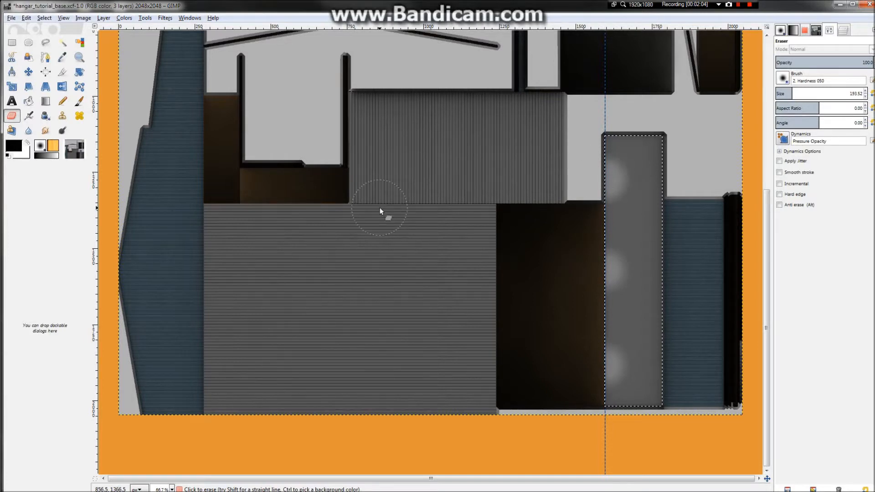
ctrl+scroll(408, 212, down, 2)
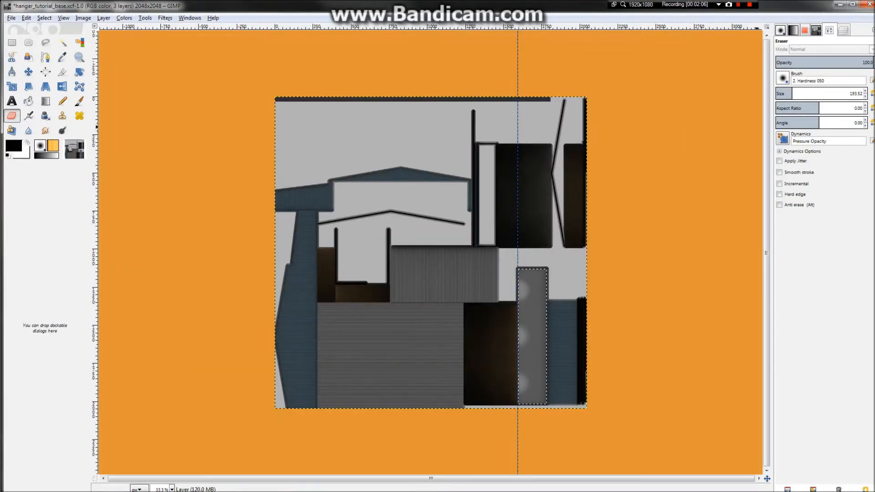
- Flatten the eraser brush by setting its aspect ratio to 3.33
drag(830, 110, 843, 109)
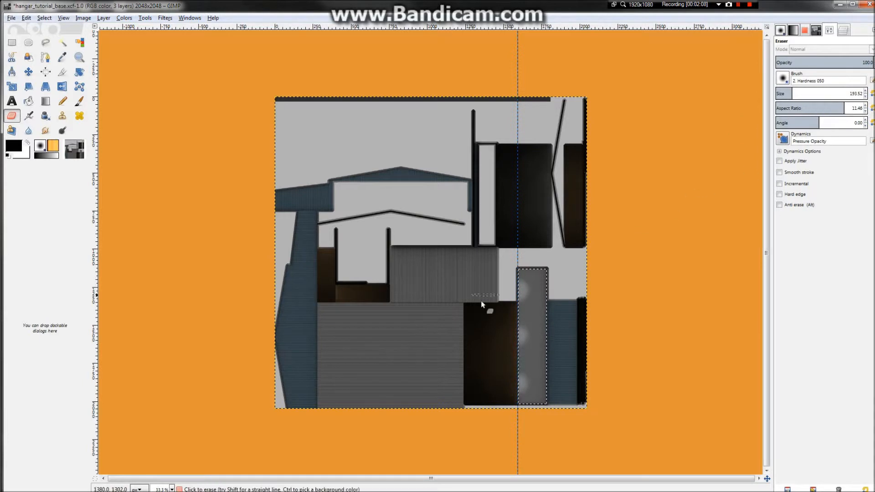
drag(816, 103, 810, 103)
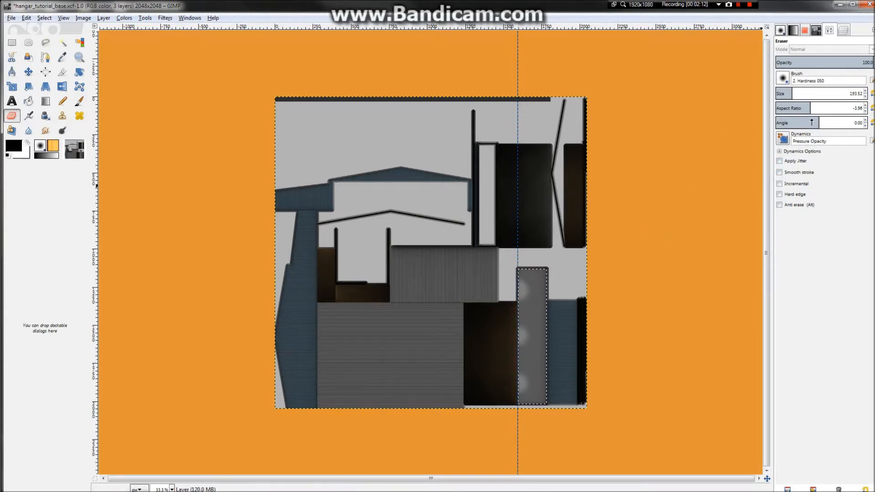
drag(822, 104, 826, 105)
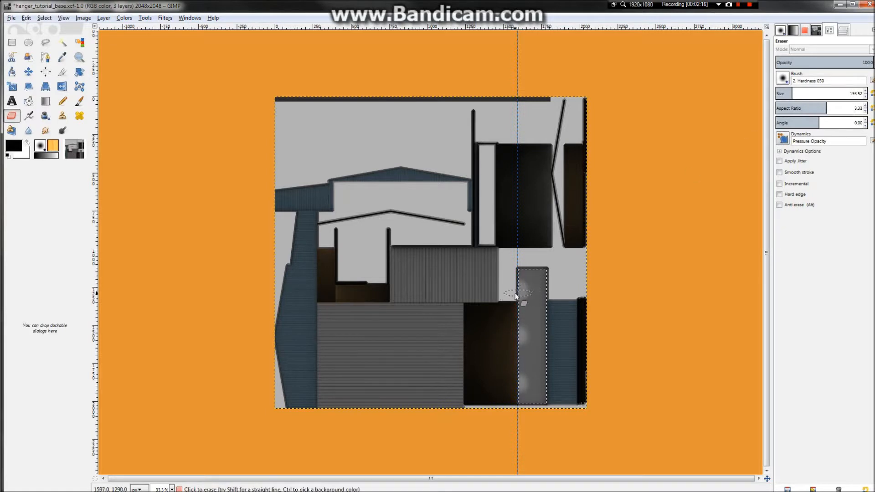
- Raise the black layer's opacity to 100 to inspect the erased light spots against solid black
key(ctrl)
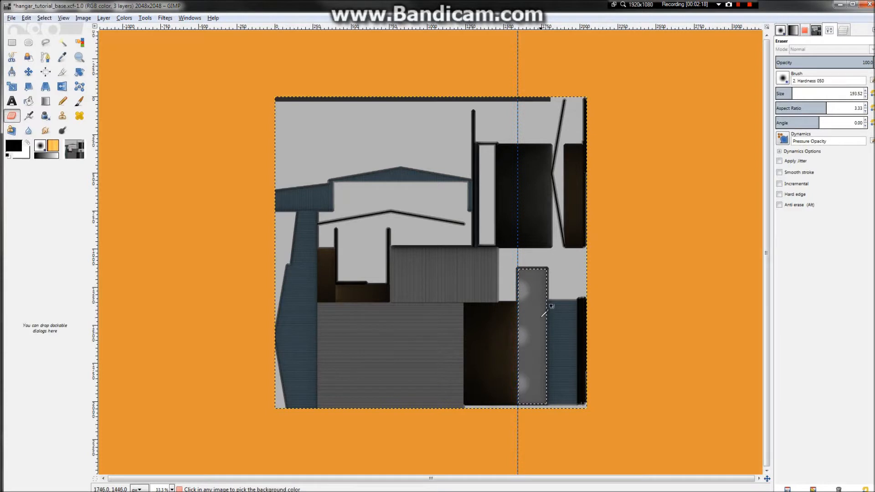
ctrl+scroll(544, 332, up, 3)
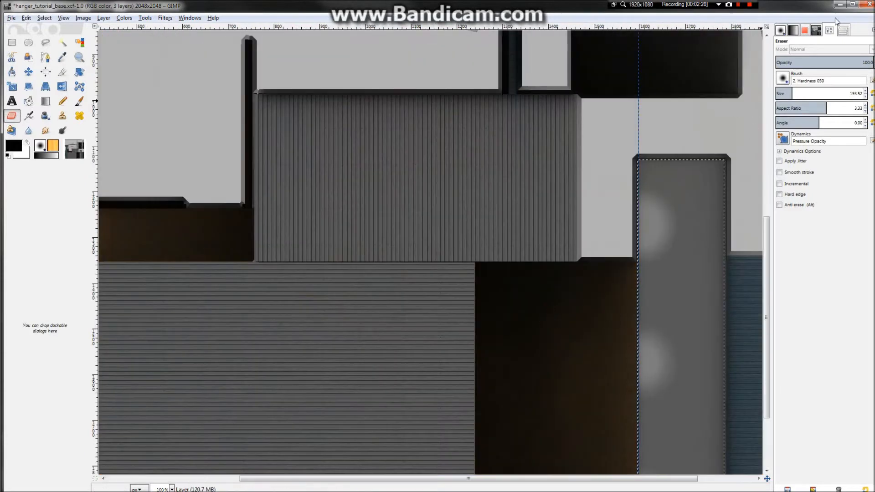
click(817, 31)
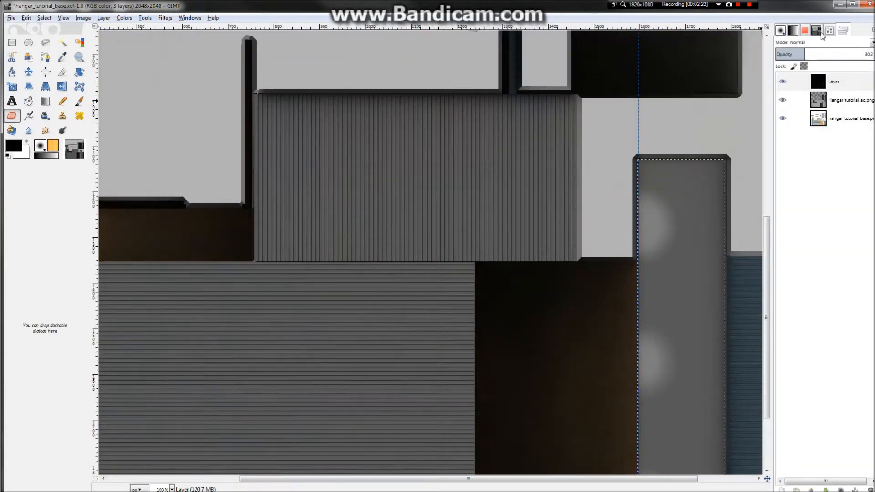
drag(813, 54, 874, 64)
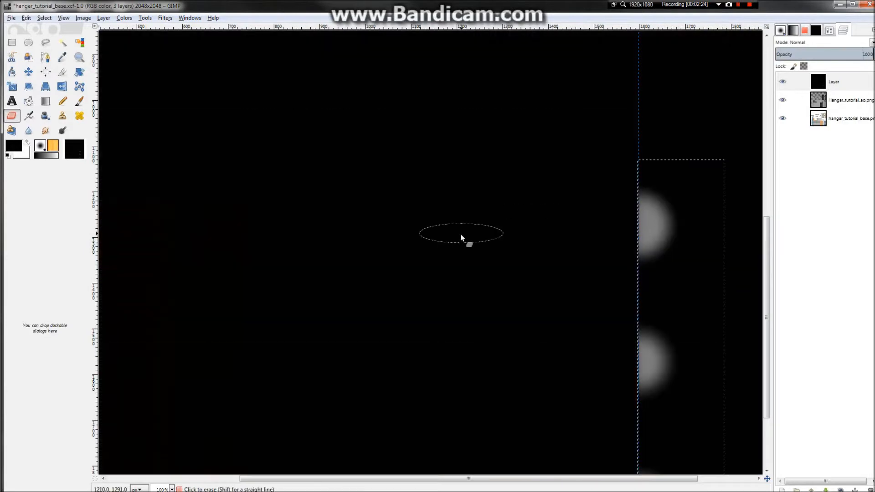
ctrl+scroll(464, 235, down, 3)
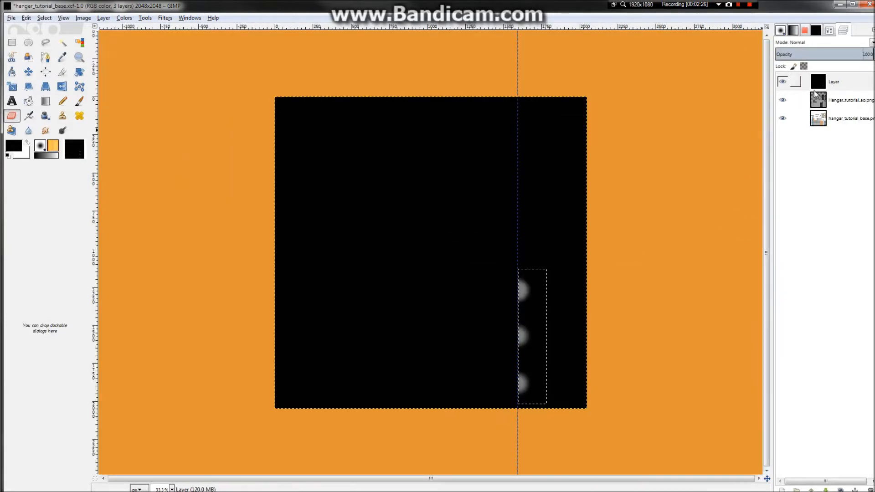
ctrl+scroll(533, 301, up, 3)
ctrl+scroll(561, 261, down, 2)
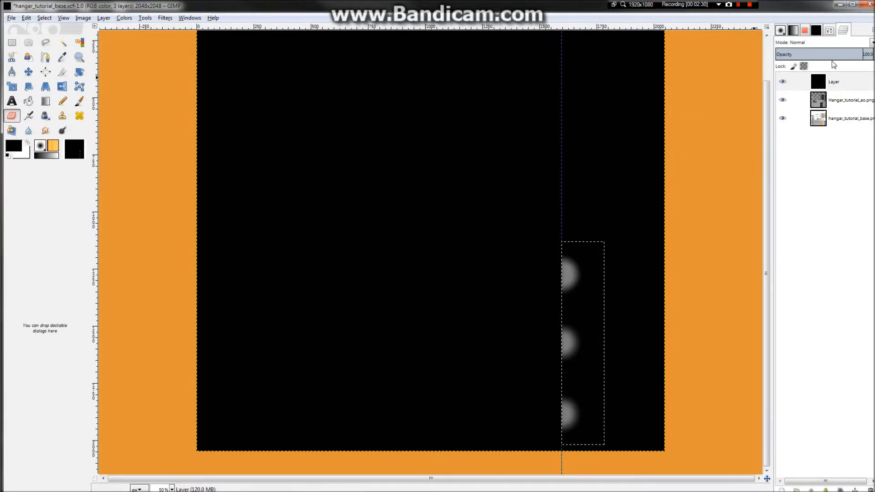
- Set the black layer's opacity to 0 and switch to the hangar model in Blender
drag(831, 55, 777, 55)
mouse_move(451, 4)
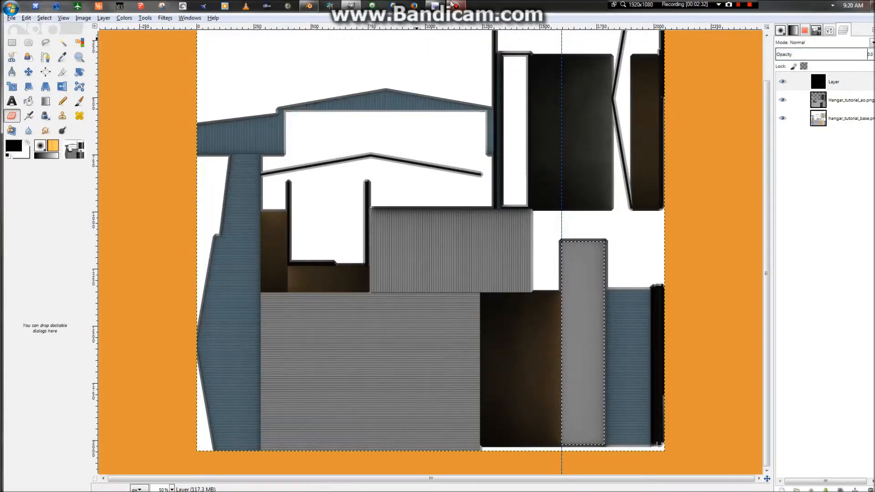
click(309, 5)
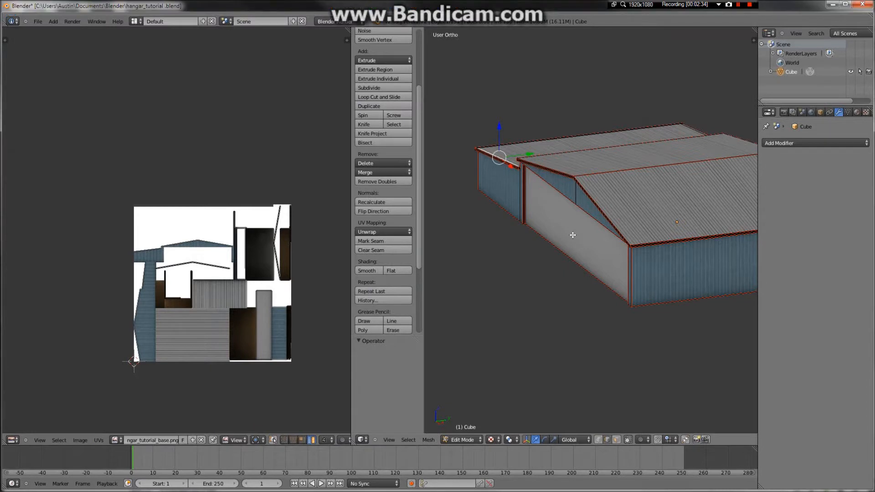
- Add an Array modifier to the hangar mesh
scroll(537, 196, up, 1)
middle_drag(537, 196, 744, 168)
scroll(585, 194, down, 1)
scroll(414, 255, down, 3)
scroll(599, 199, down, 4)
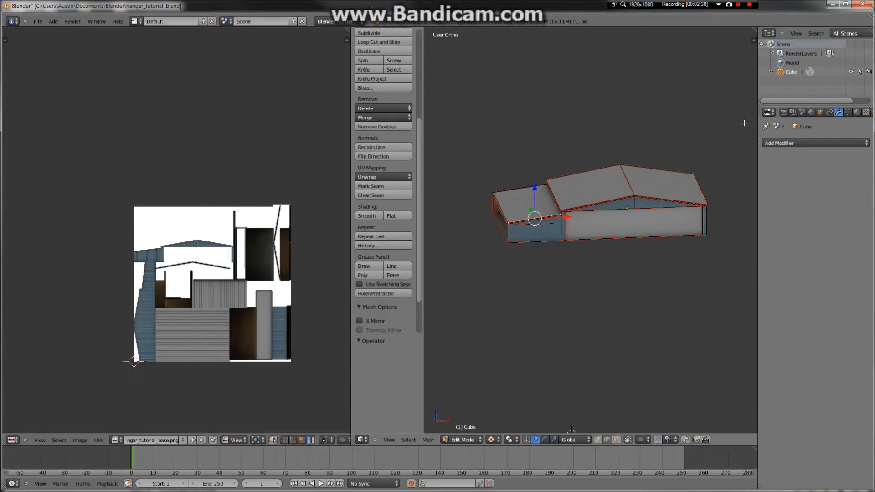
middle_drag(684, 239, 775, 191)
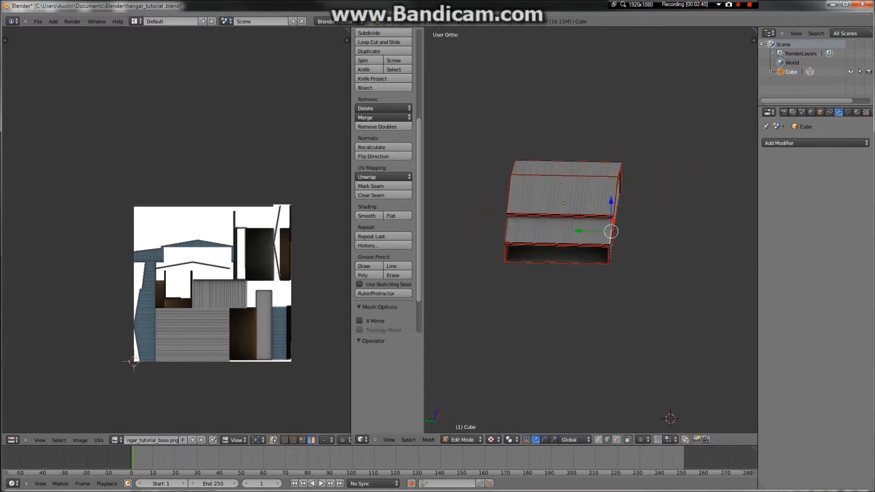
click(801, 142)
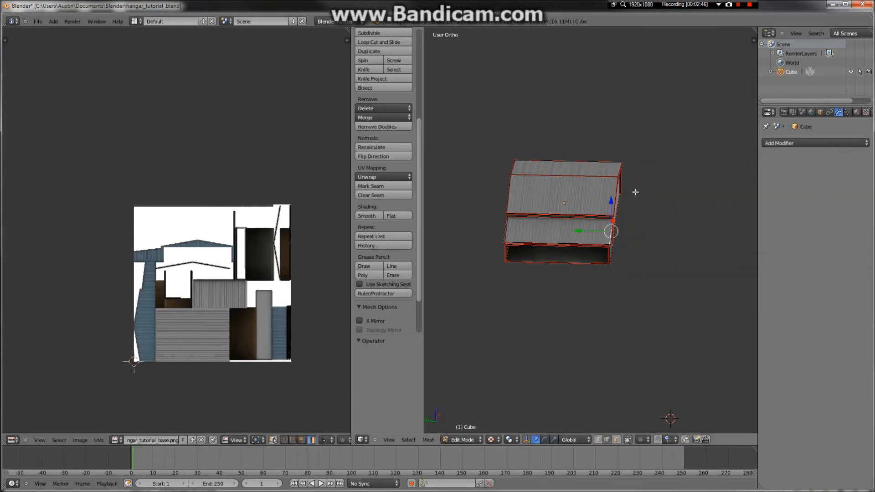
middle_drag(594, 219, 842, 157)
click(824, 142)
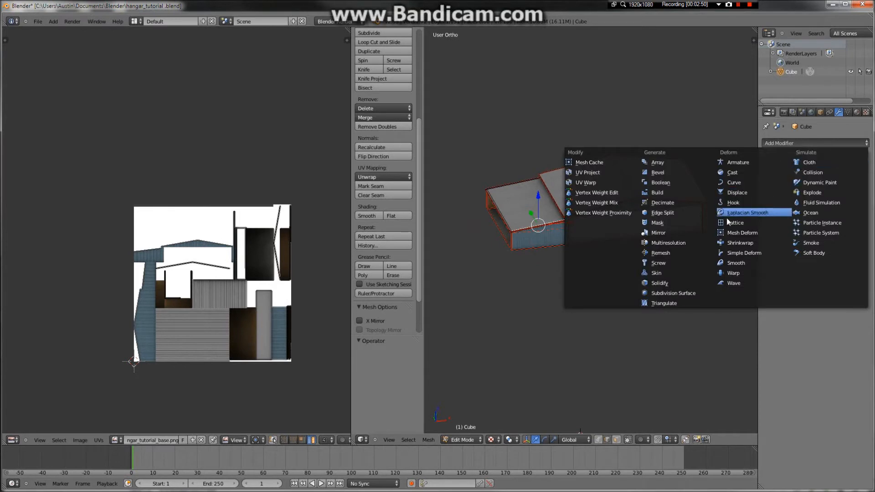
click(658, 170)
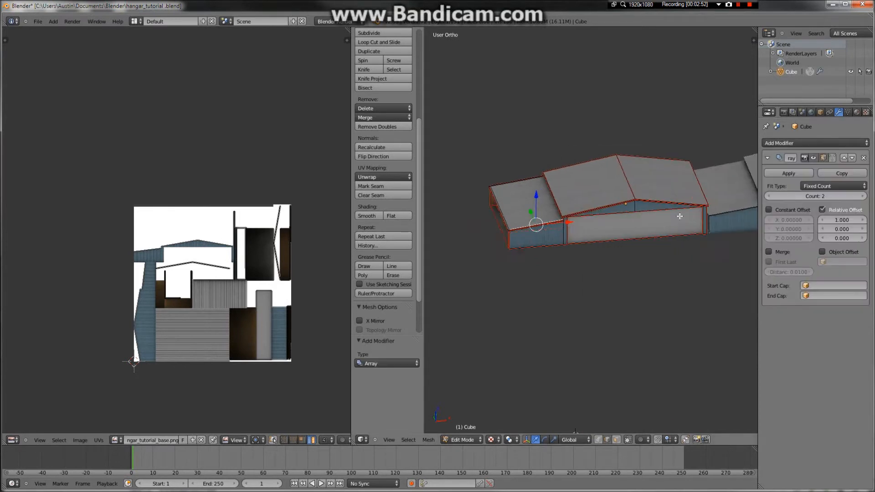
- Set the Array modifier's count to 4 to make a row of hangars
scroll(650, 215, down, 3)
scroll(644, 227, up, 4)
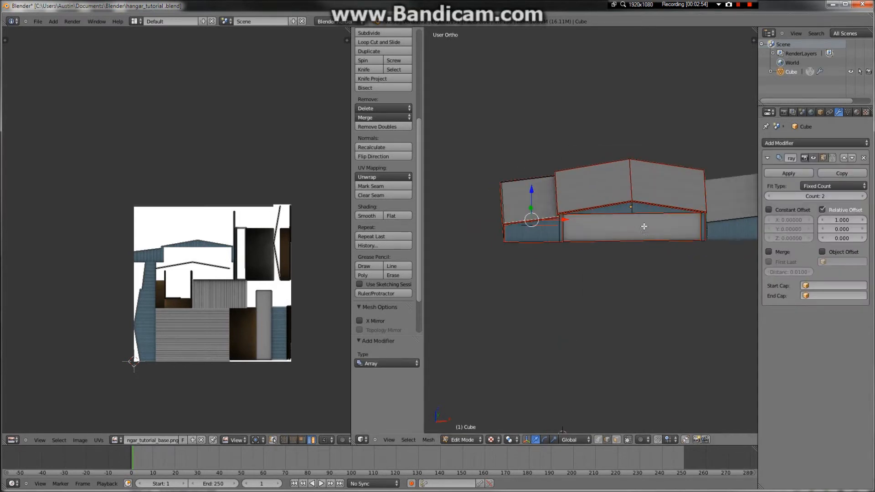
ctrl+scroll(644, 235, up, 12)
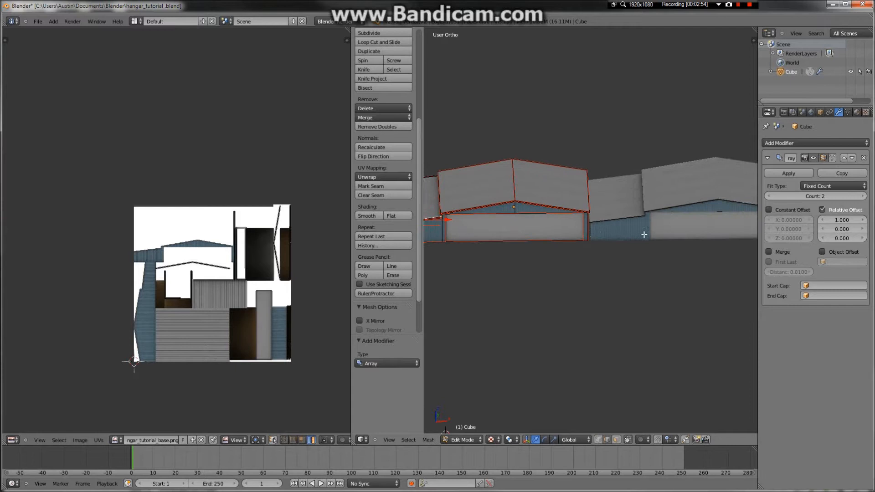
click(863, 197)
click(862, 197)
middle_drag(592, 214, 538, 226)
scroll(529, 221, down, 3)
scroll(660, 296, up, 7)
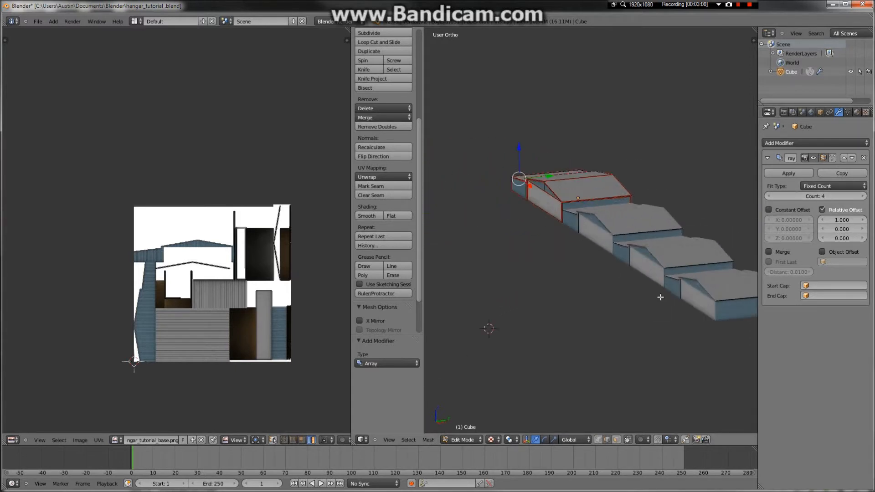
- Space the arrayed hangars apart by setting the relative X offset to 1.321
middle_drag(702, 303, 804, 291)
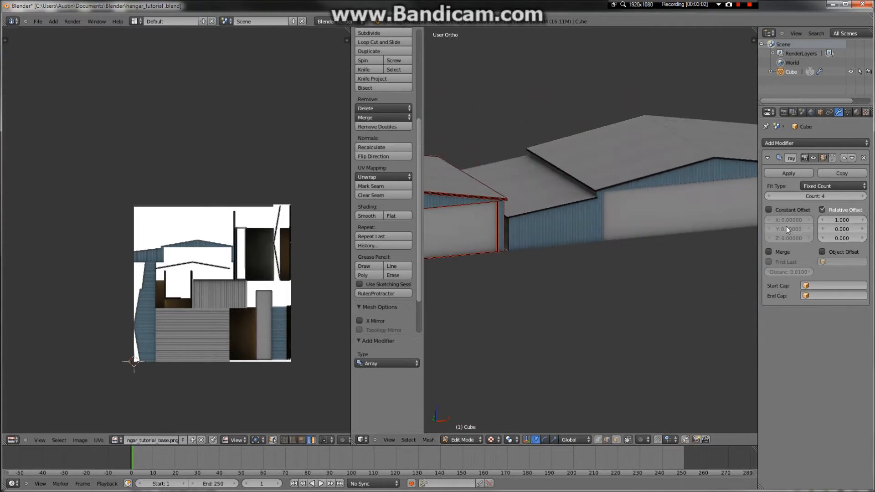
scroll(655, 234, down, 6)
mouse_move(861, 220)
mouse_down()
mouse_move(820, 220)
mouse_move(866, 223)
mouse_up()
scroll(455, 251, down, 5)
middle_drag(585, 258, 543, 279)
scroll(688, 273, up, 10)
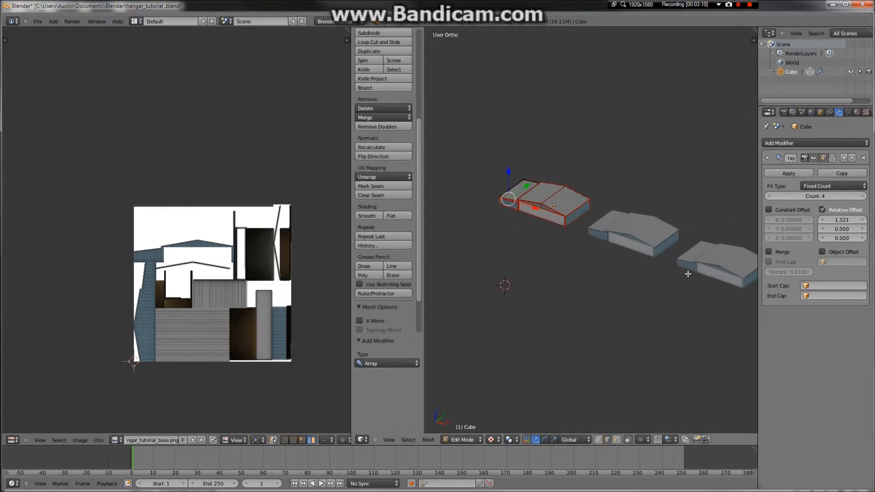
scroll(693, 280, down, 8)
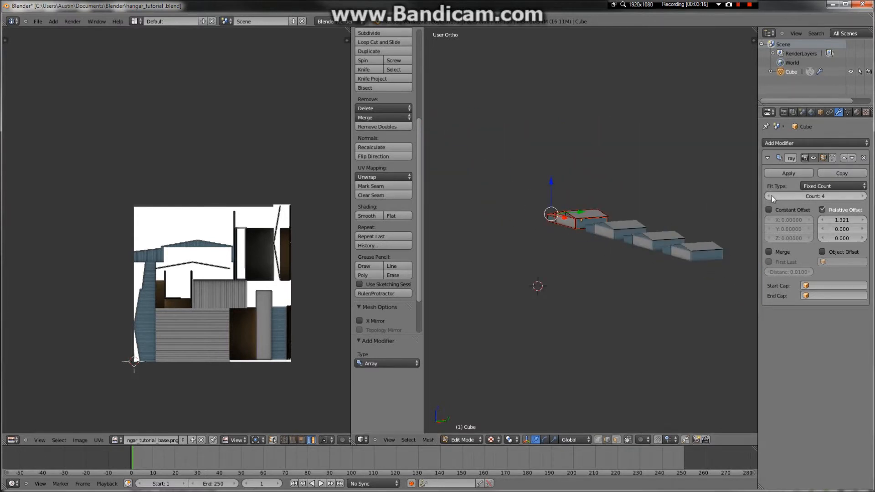
- Remove the Array modifier so only the single hangar is left
click(852, 158)
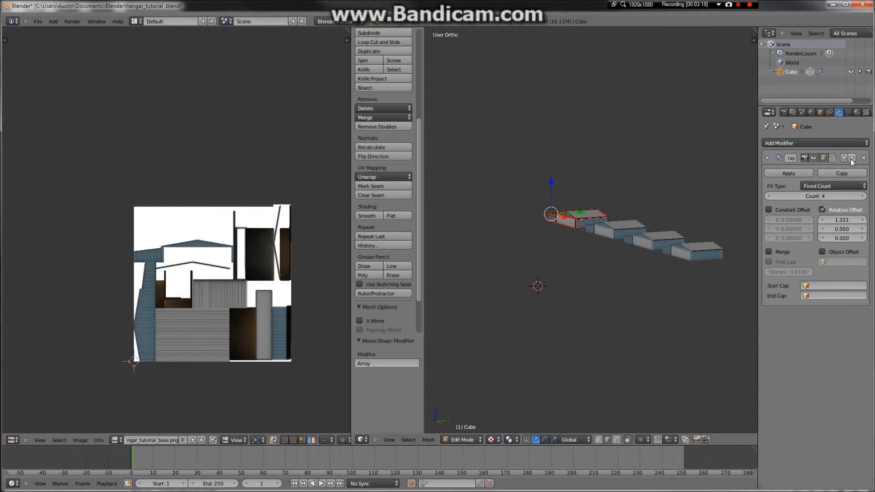
click(863, 158)
middle_drag(537, 238, 633, 235)
scroll(632, 235, up, 5)
middle_drag(491, 215, 515, 257)
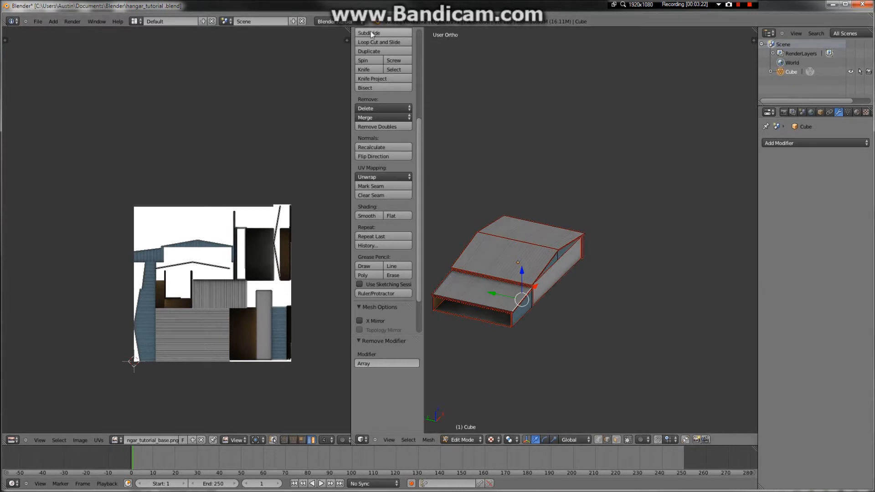
- Join the UV editor and model view areas into one and change the merged area to a 3D View
drag(749, 104, 684, 135)
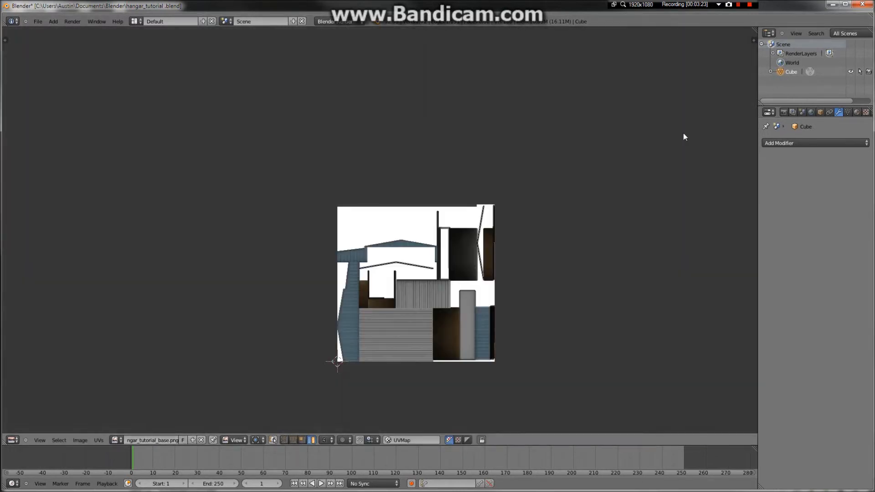
click(16, 441)
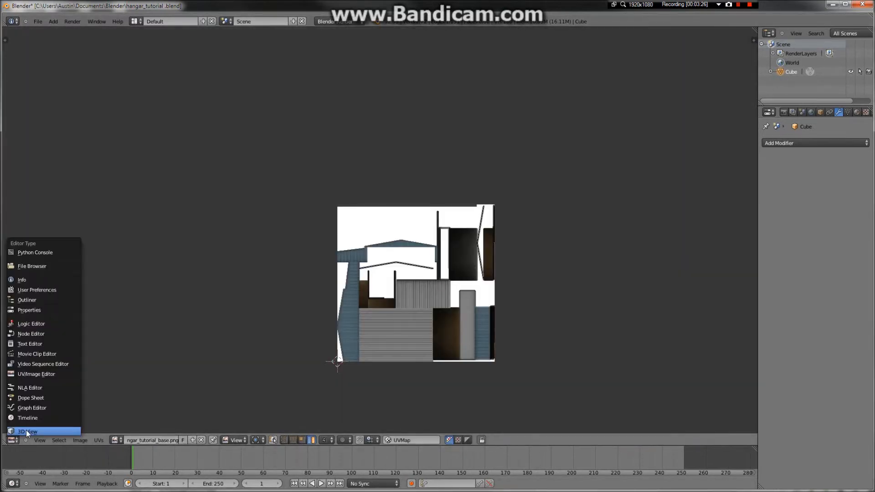
click(26, 430)
- Show the hangar from the front and switch from Edit Mode to Object Mode
key(KP_1)
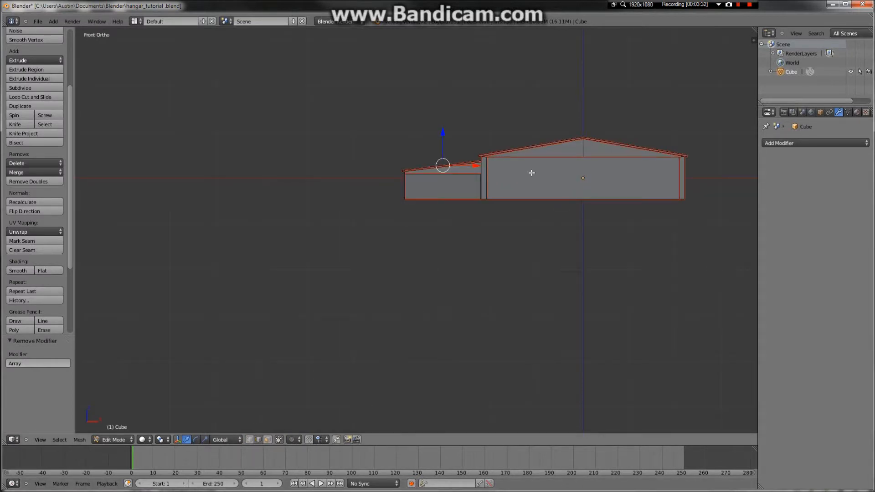
key(a)
key(Tab)
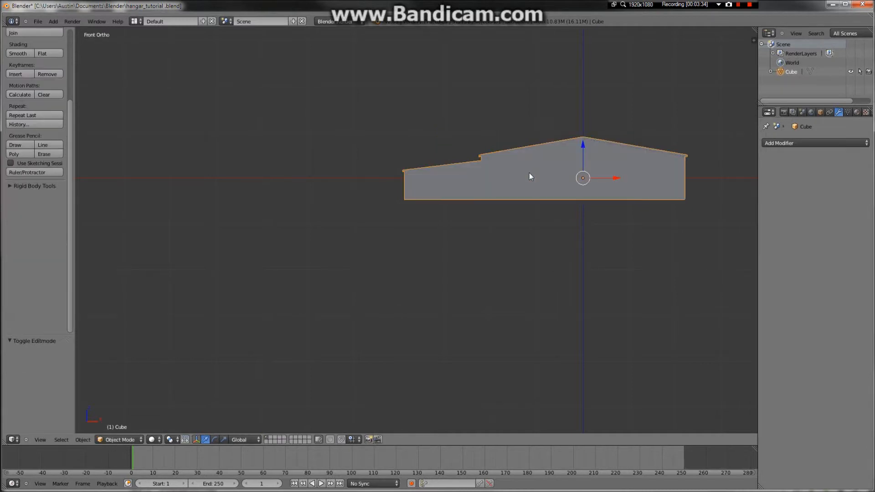
- Try raising the hangar about 4.98 units along Z towards the red ground axis, and undo the move
key(g)
key(z)
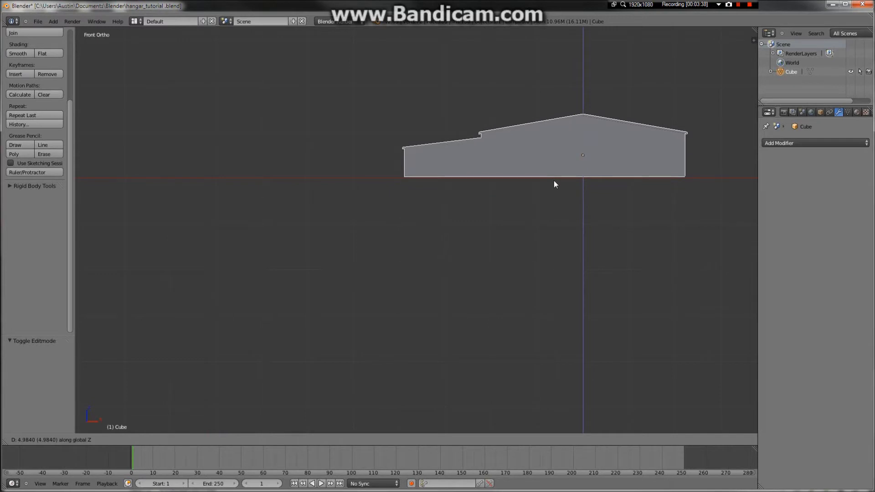
click(554, 181)
scroll(509, 174, up, 6)
ctrl+scroll(546, 177, up, 15)
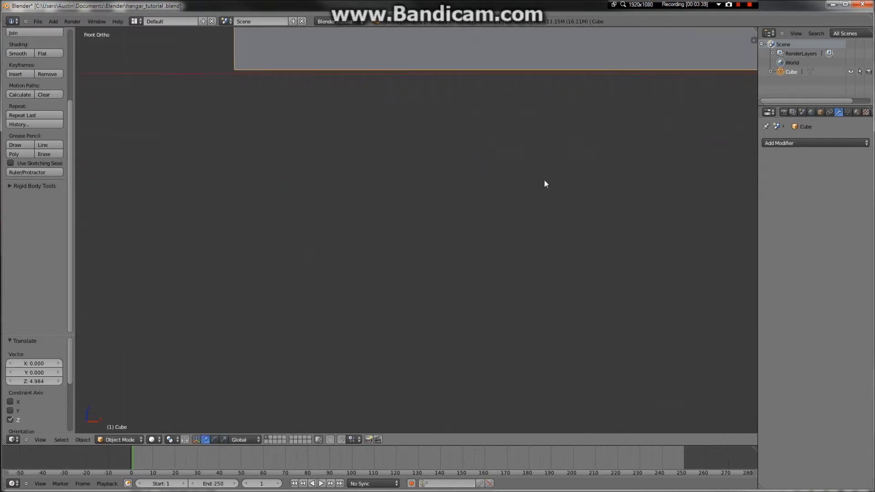
ctrl+shift+scroll(548, 221, up, 1)
shift+scroll(548, 221, up, 4)
scroll(548, 227, down, 5)
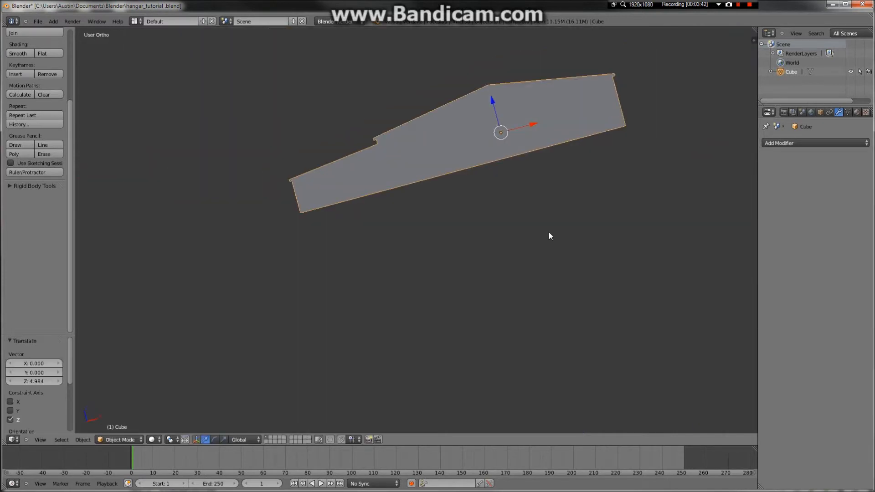
key(ctrl+z)
- In front view, raise the hangar about 4.76 units along Z so its base meets the red ground axis
scroll(548, 232, down, 10)
middle_drag(549, 233, 448, 279)
key(KP_1)
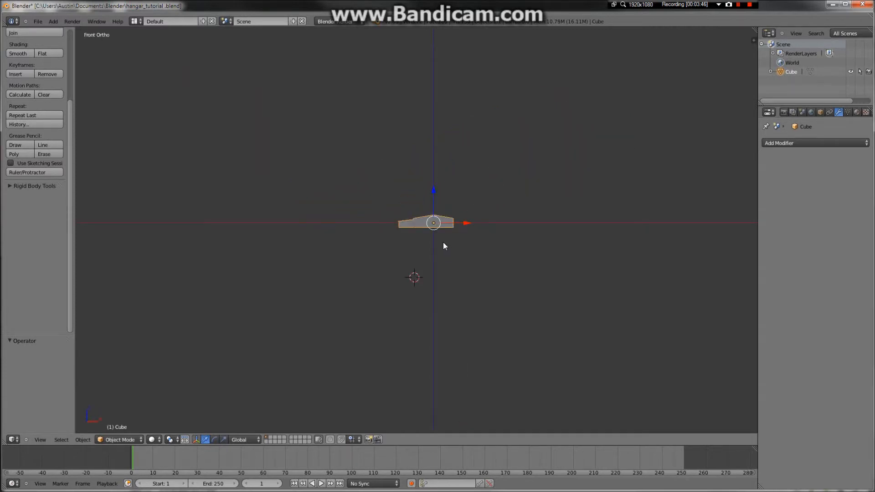
scroll(445, 250, up, 12)
key(g)
key(z)
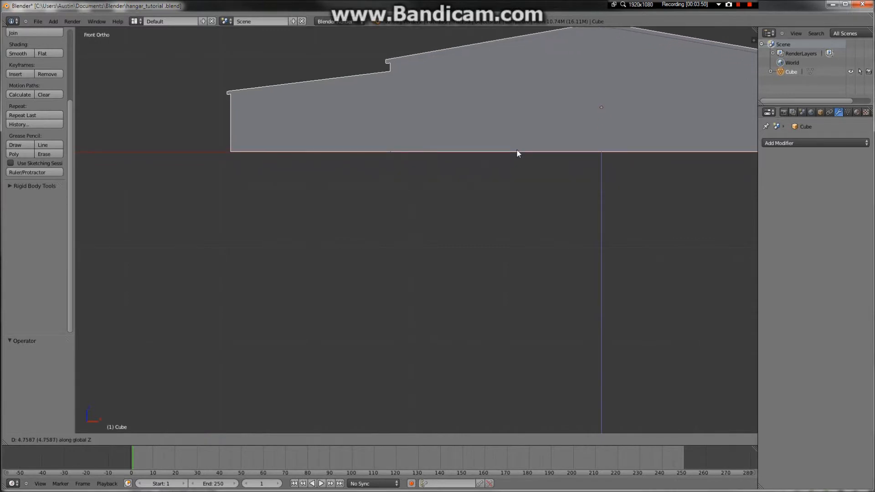
click(517, 149)
- Fine-tune the hangar's height at its base edge by lowering it about 0.09 units along Z
shift+scroll(521, 154, up, 13)
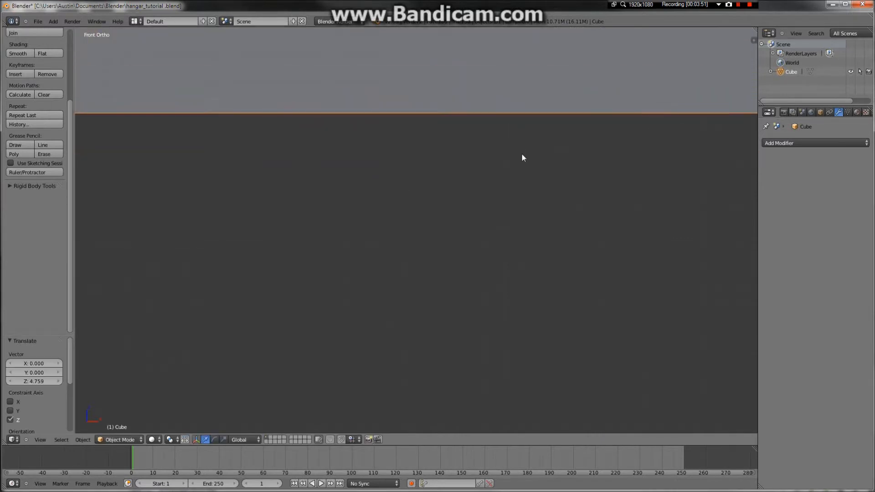
scroll(529, 217, up, 4)
shift+scroll(533, 195, up, 4)
shift+scroll(533, 199, up, 8)
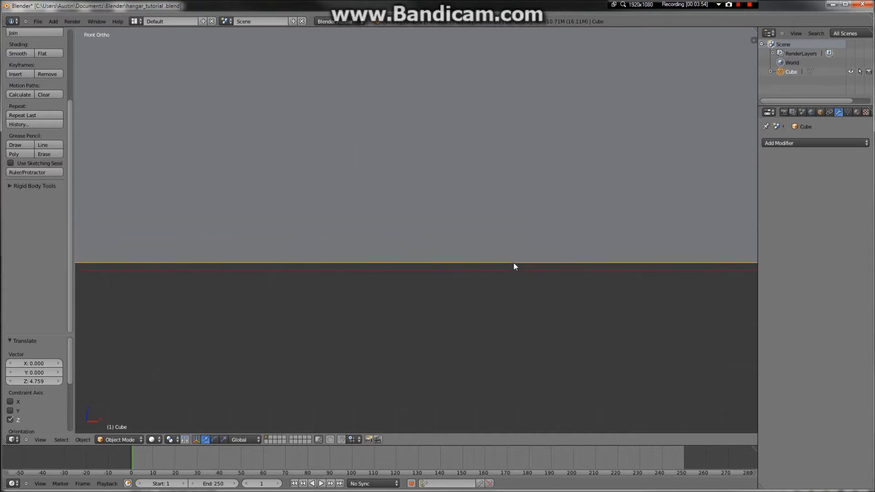
key(g)
key(z)
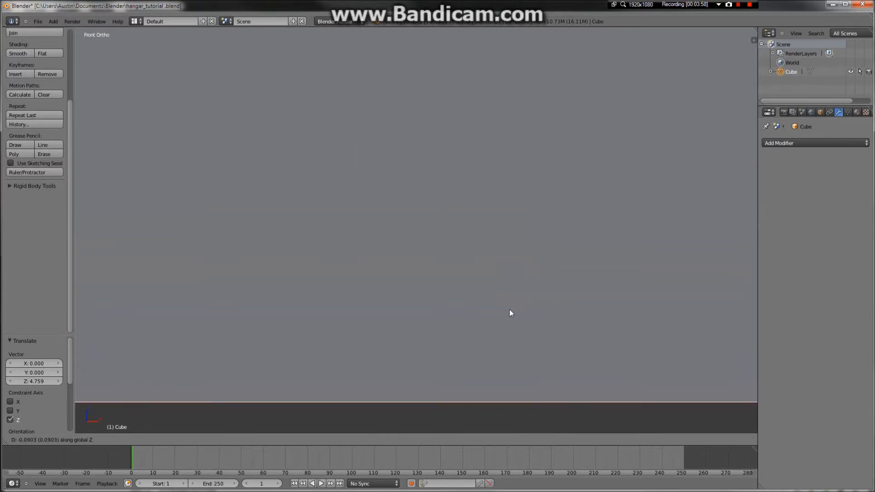
click(509, 313)
shift+scroll(515, 323, down, 10)
scroll(519, 330, down, 6)
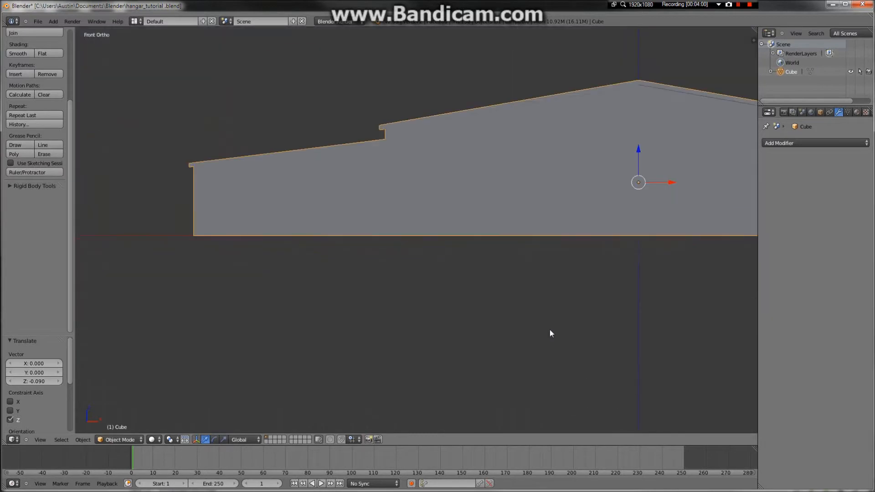
middle_drag(548, 267, 575, 276)
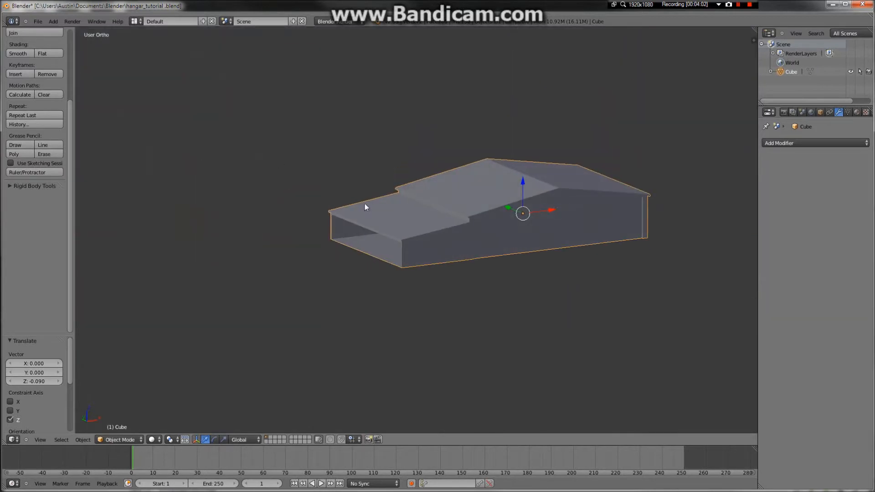
- Set the viewport shading to Texture and orbit to view the textured hangar from its open front corner
key(Tab)
key(Tab)
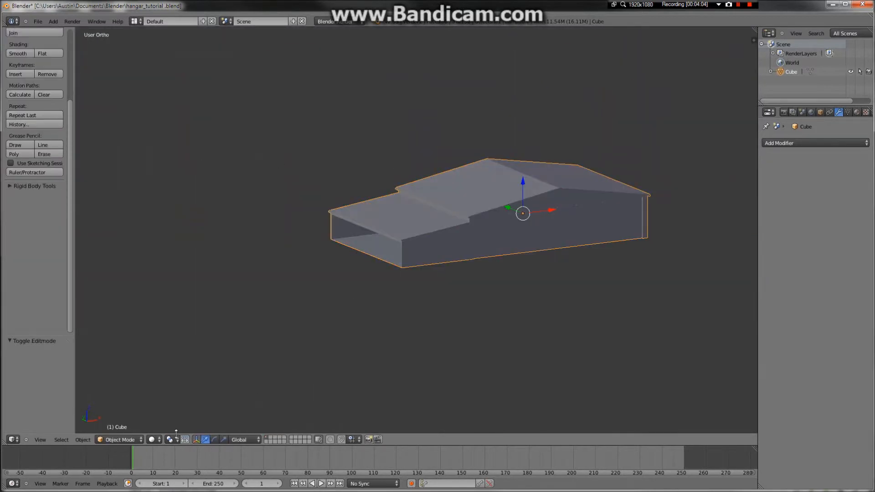
click(154, 440)
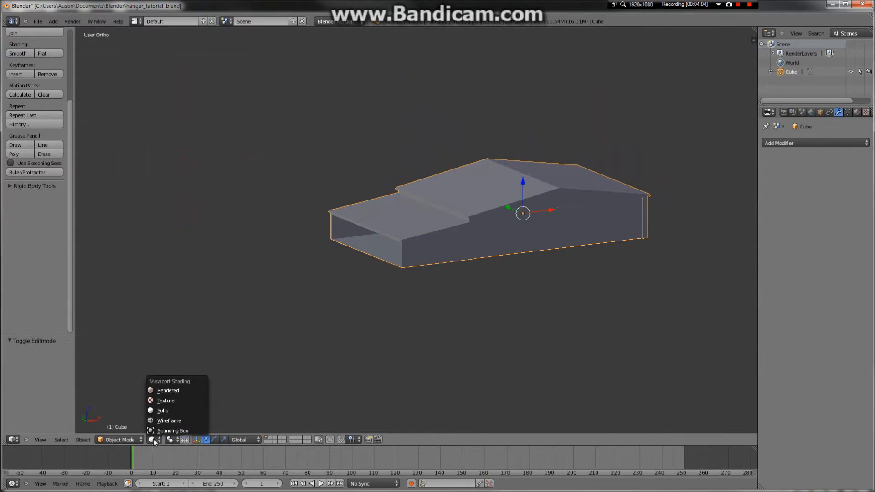
click(177, 402)
middle_drag(611, 137, 505, 187)
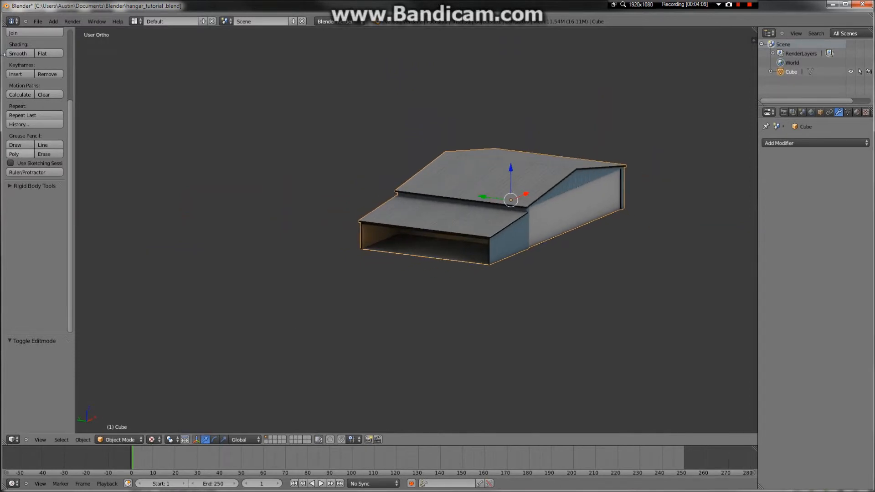
- Export the hangar as the COLLADA file "hangar_tutorial .dae" to the Desktop folder
click(39, 25)
mouse_move(69, 171)
click(162, 168)
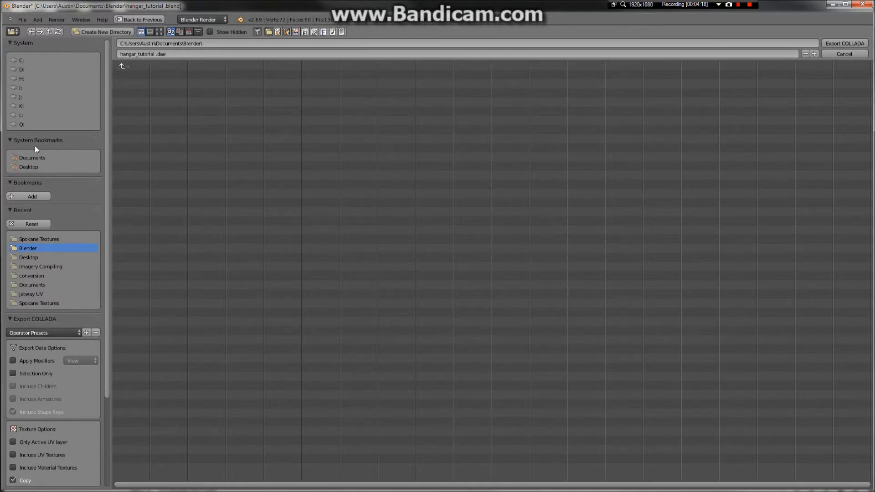
click(29, 167)
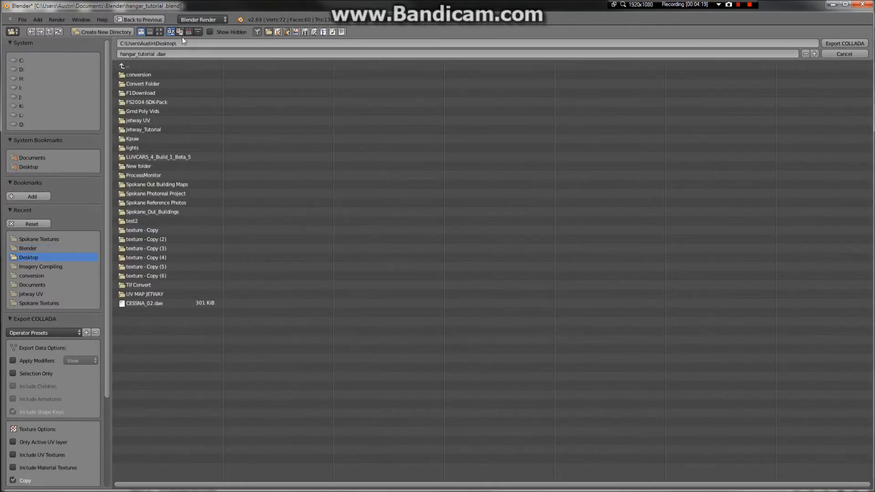
click(854, 43)
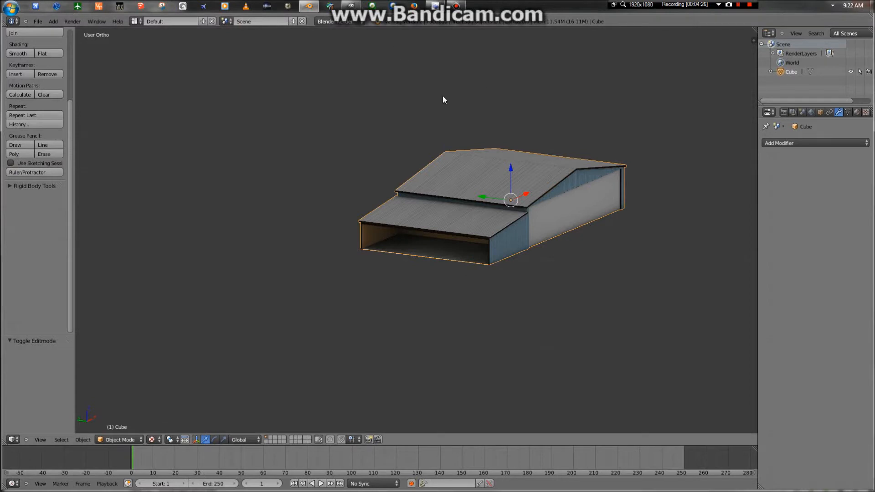
- Open the Spokane Textures folder of the Documents library in Windows Explorer and find the hangar tutorial textures
key(super)
click(175, 144)
double_click(198, 87)
scroll(223, 263, down, 2)
scroll(278, 137, up, 6)
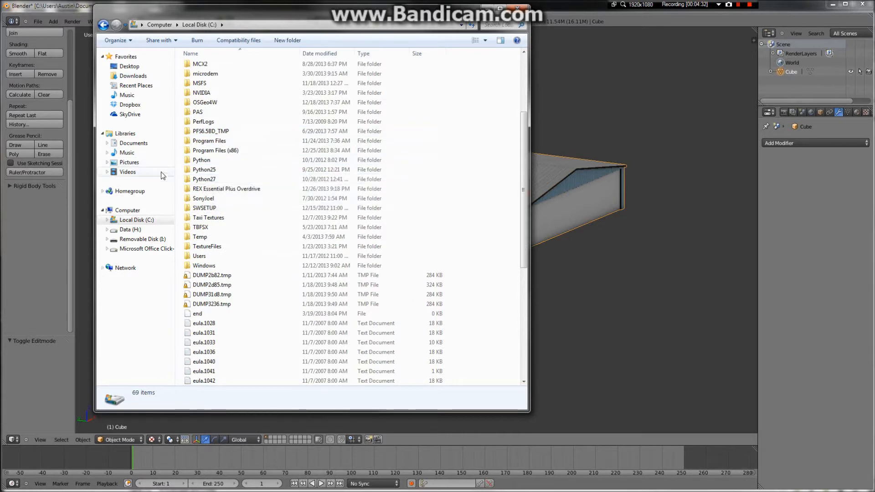
click(134, 143)
scroll(224, 268, down, 12)
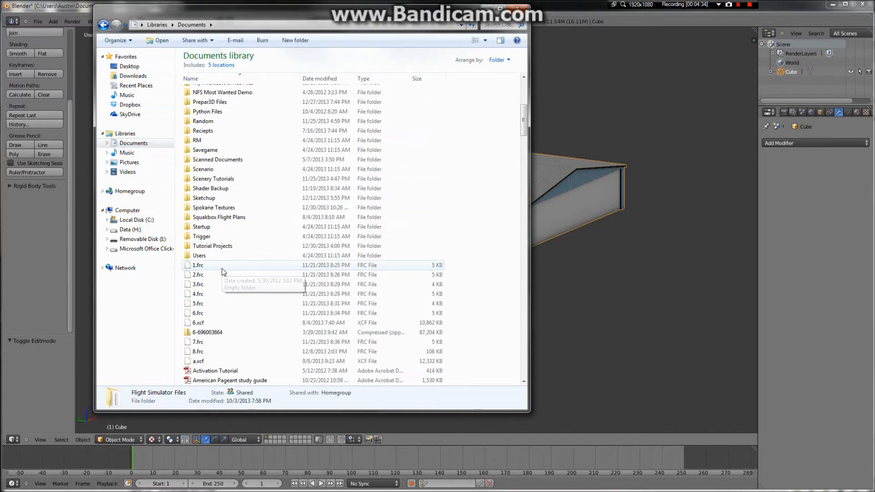
scroll(223, 272, up, 6)
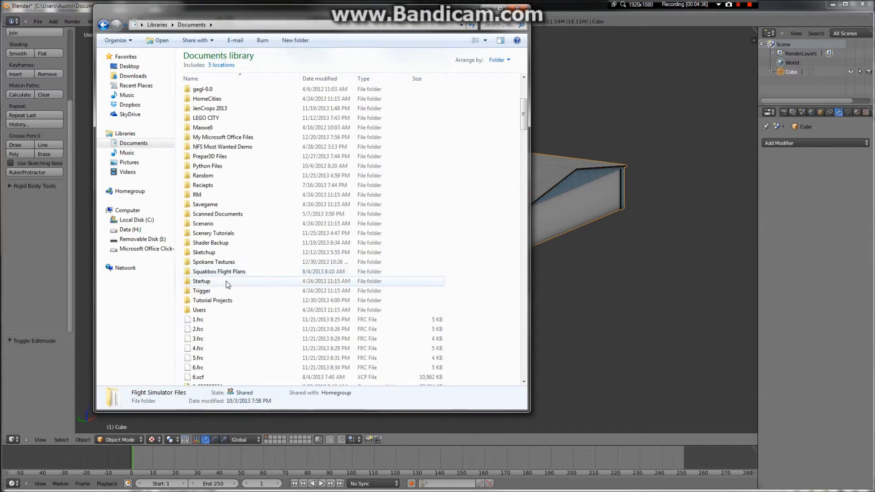
double_click(235, 262)
click(235, 258)
scroll(237, 264, down, 11)
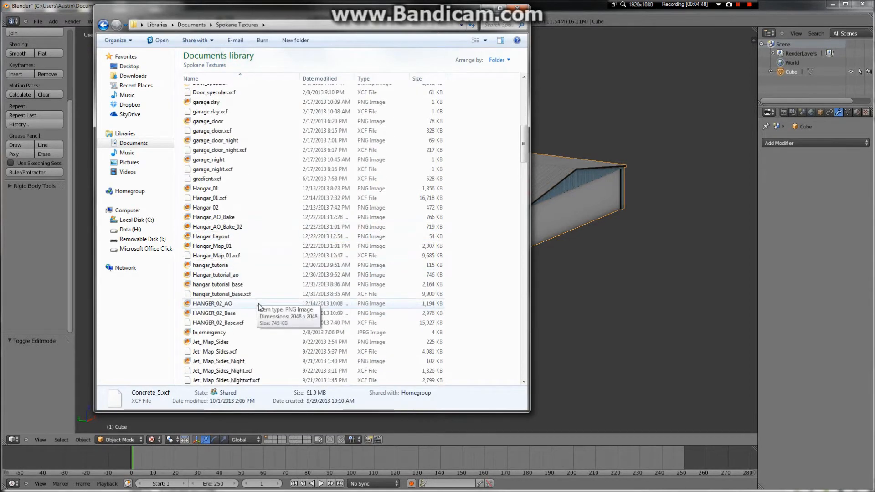
- Copy the hangar_tutorial_base PNG image to the desktop and place its icon below the exported hangar .dae file
click(259, 284)
right_click(259, 284)
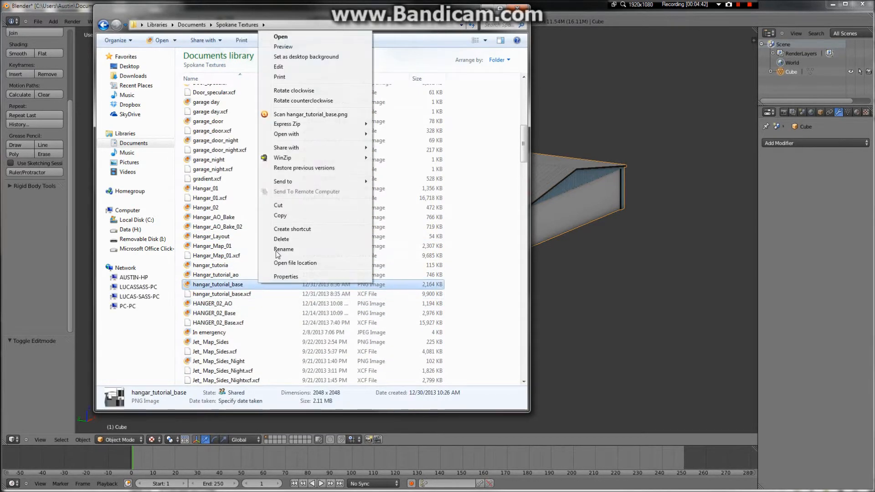
click(310, 216)
click(832, 4)
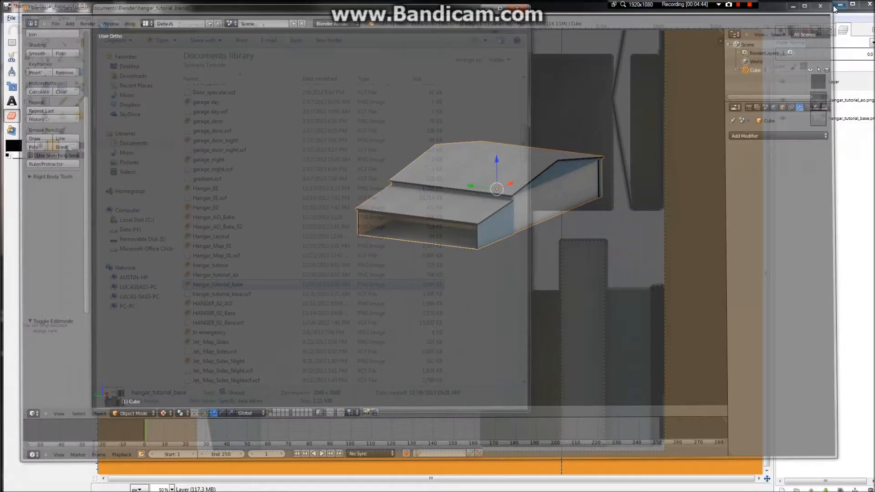
click(836, 5)
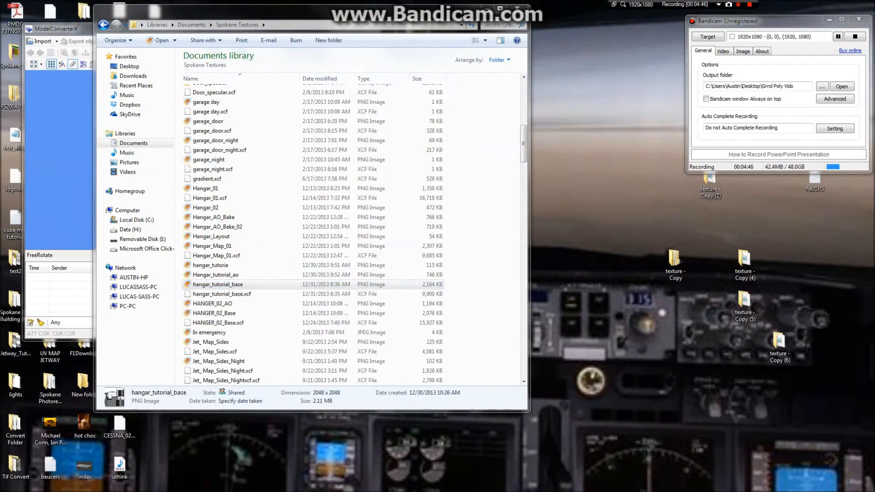
click(872, 5)
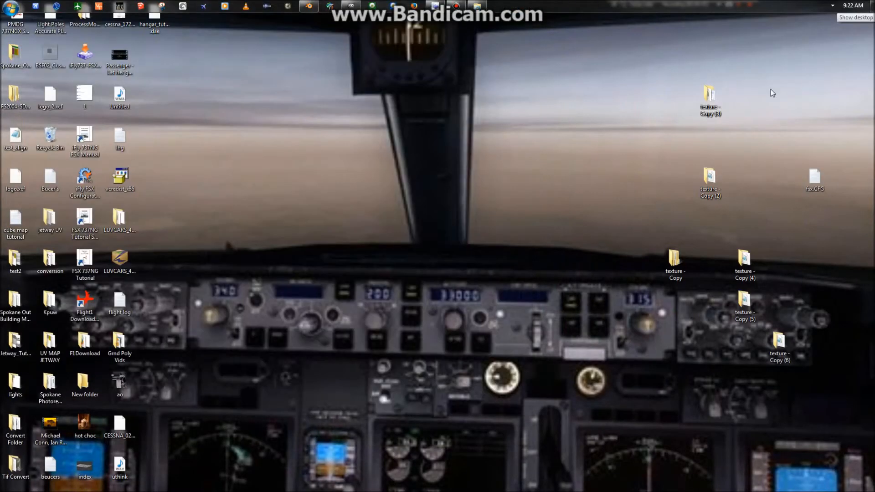
right_click(258, 262)
click(292, 299)
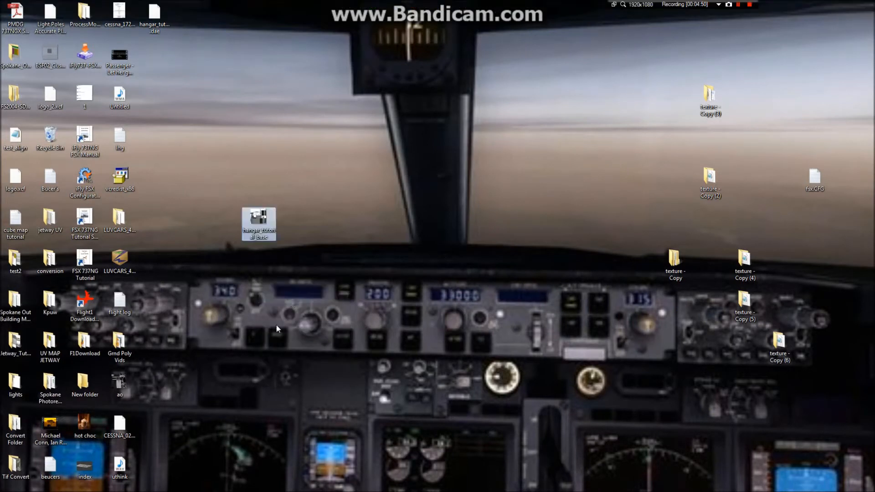
drag(254, 223, 143, 83)
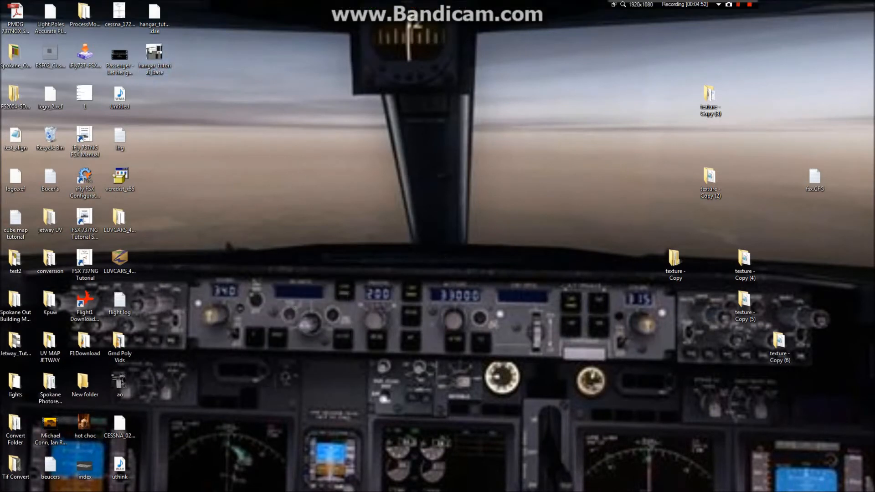
- Switch to ModelConverterX, open the Convert Wizard and place it beside the main window
click(435, 5)
drag(313, 32, 435, 95)
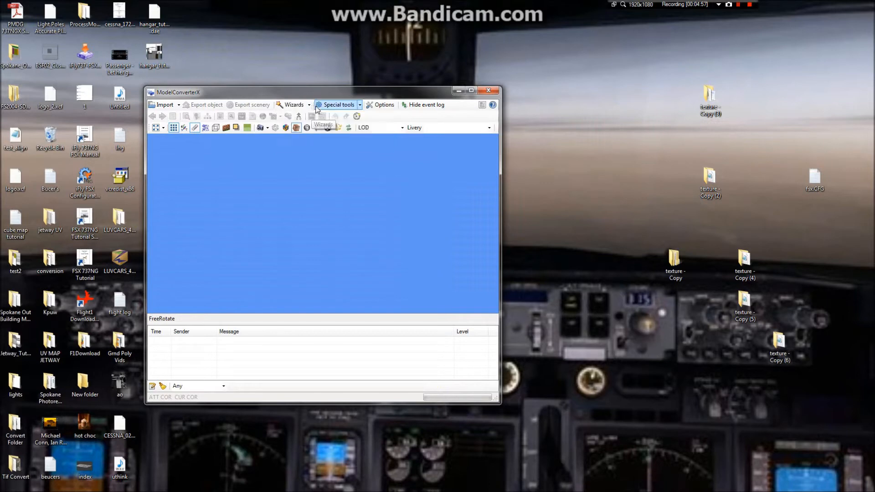
click(294, 104)
click(309, 116)
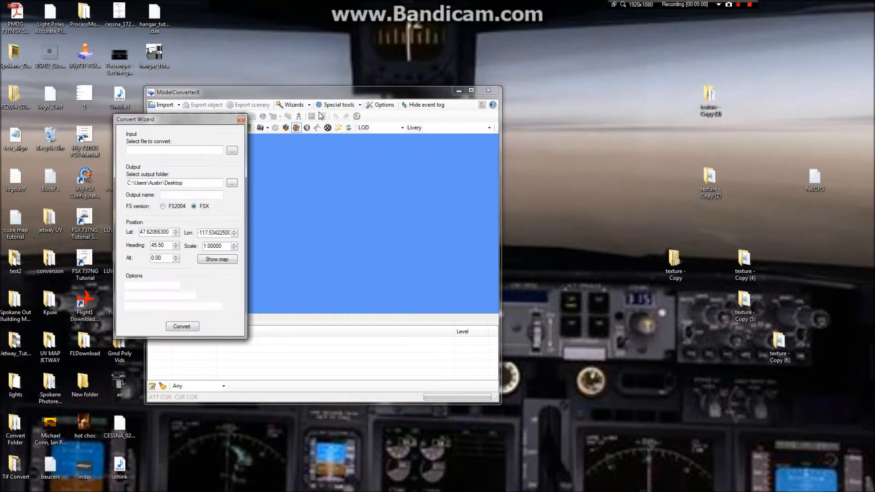
drag(224, 120, 734, 108)
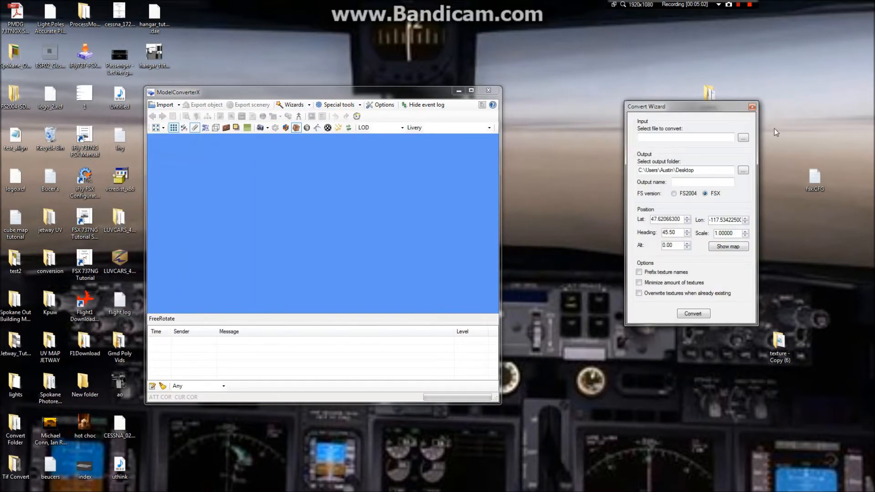
- Browse the Desktop folder for the Convert Wizard's input file
click(743, 138)
drag(572, 124, 392, 135)
click(298, 186)
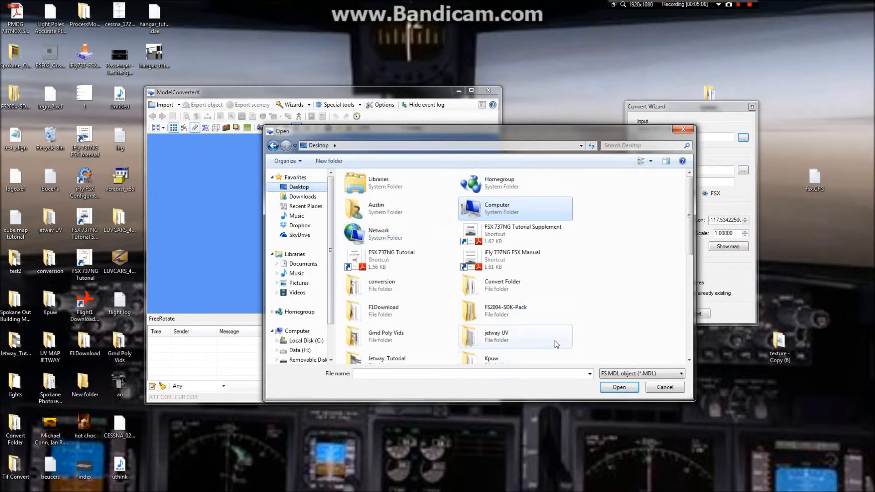
scroll(557, 344, down, 5)
- Switch to GIMP and set the opacity of the black layer to 100
mouse_move(434, 5)
click(350, 3)
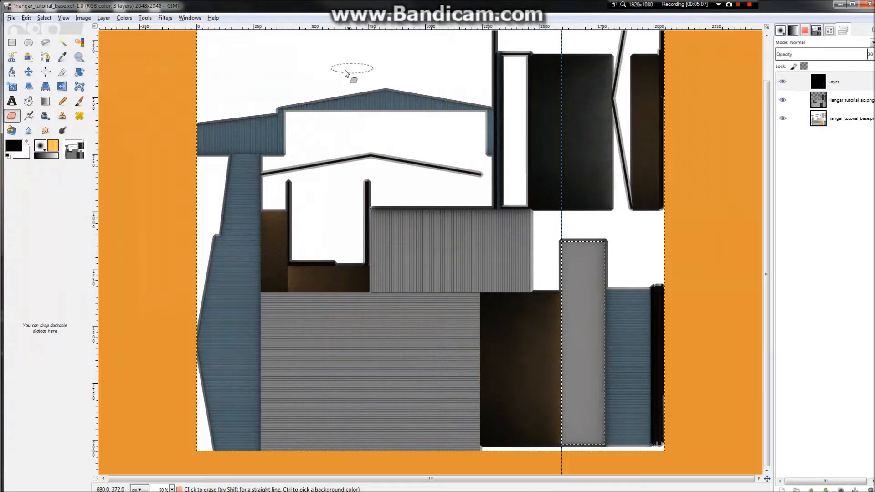
click(818, 82)
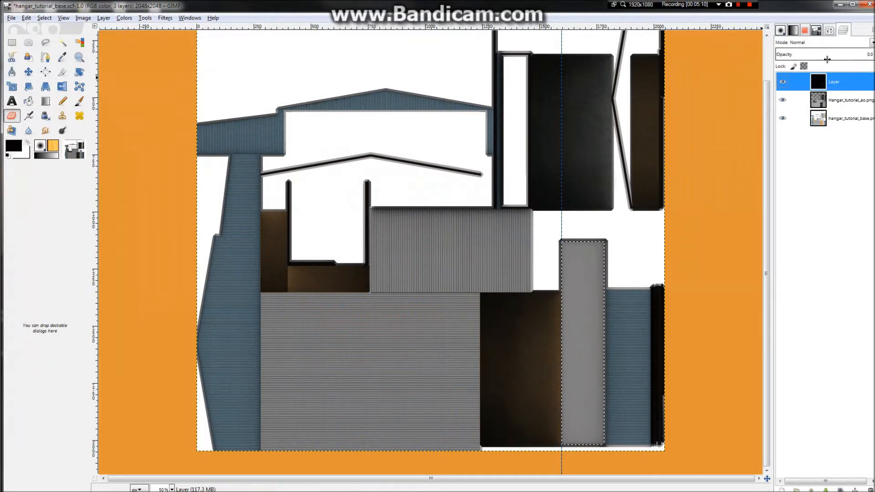
drag(826, 55, 874, 55)
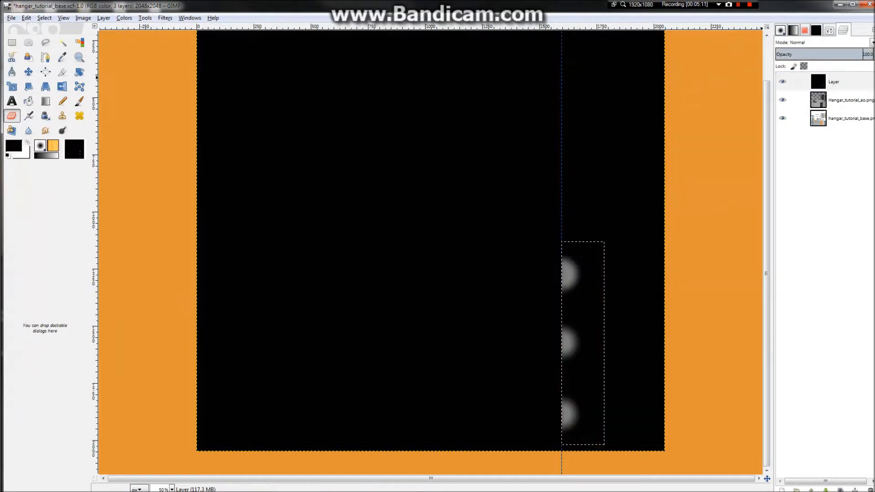
- Export the night texture as hangar_tutorial_night.png to the Desktop folder
click(11, 18)
click(41, 137)
click(303, 191)
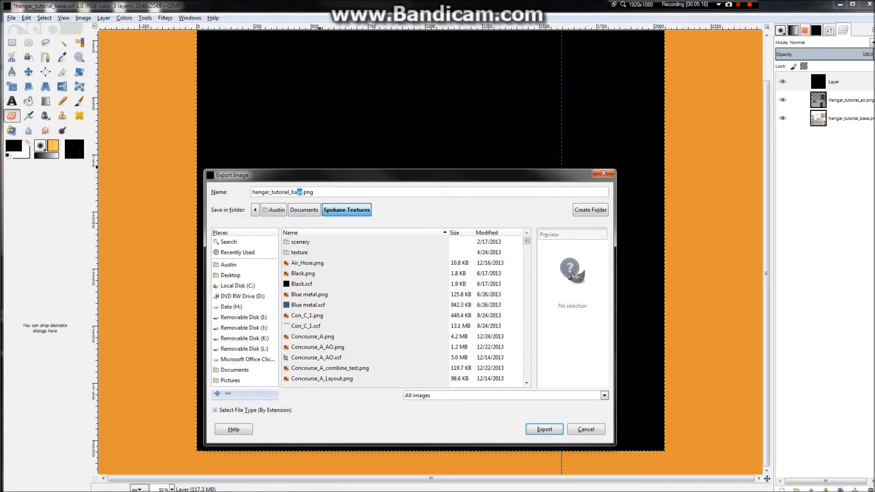
text(nighy)
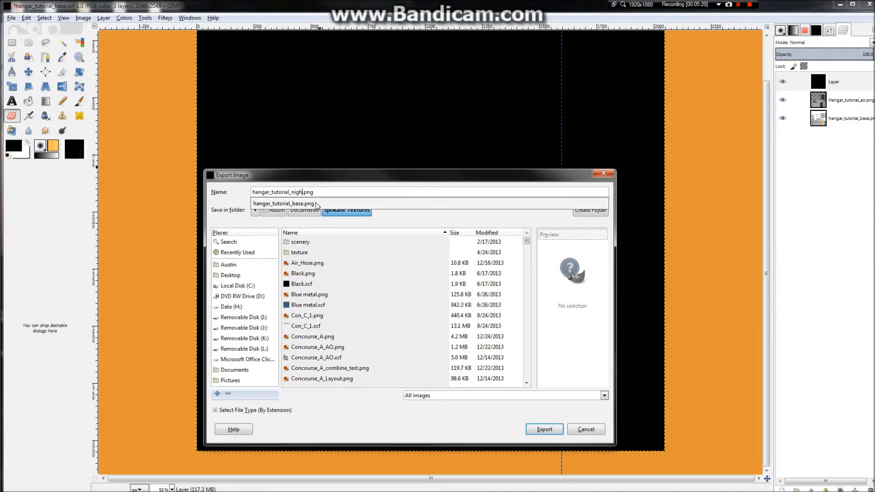
click(238, 280)
click(238, 281)
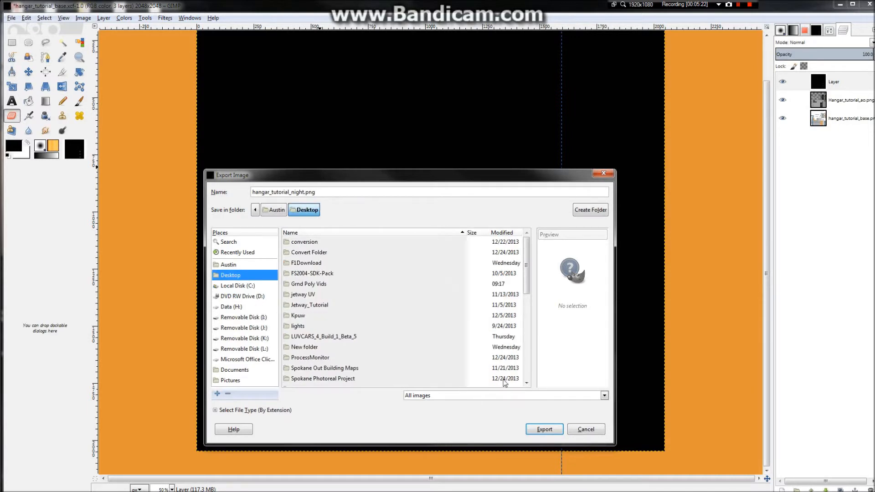
click(535, 435)
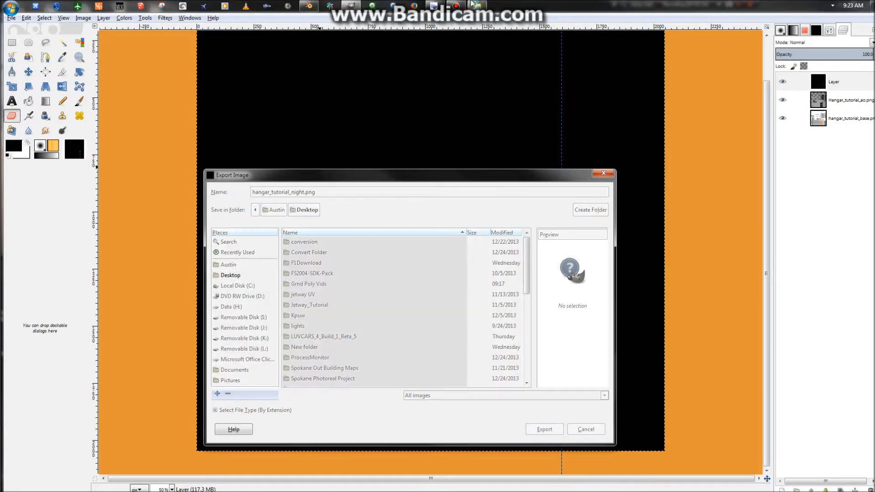
click(91, 182)
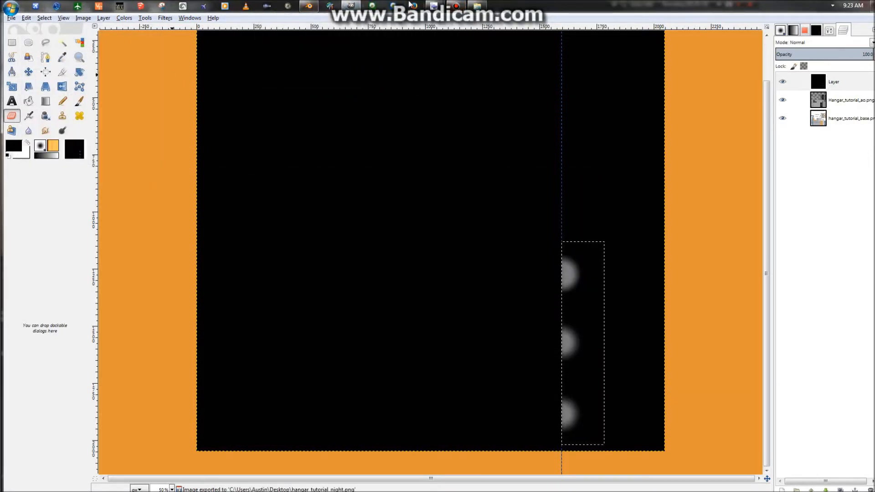
- Switch back to ModelConverterX and move its file selection dialog clear of the Convert Wizard
mouse_move(434, 6)
click(459, 58)
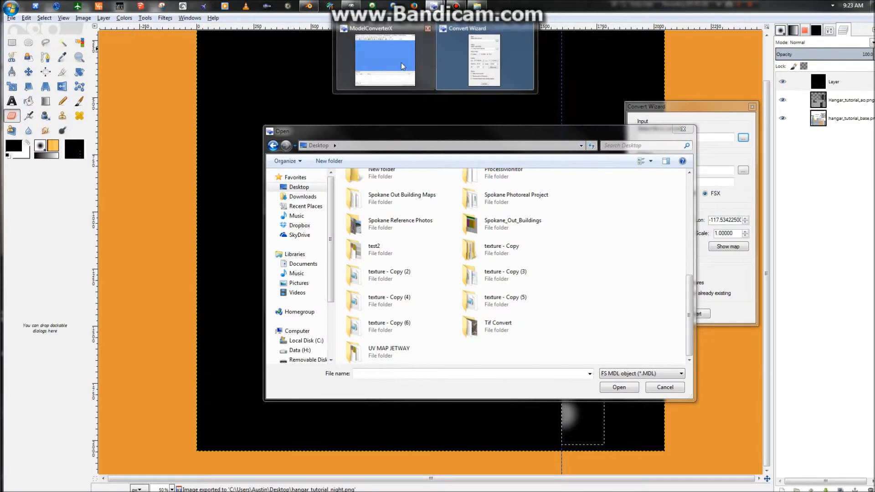
click(385, 59)
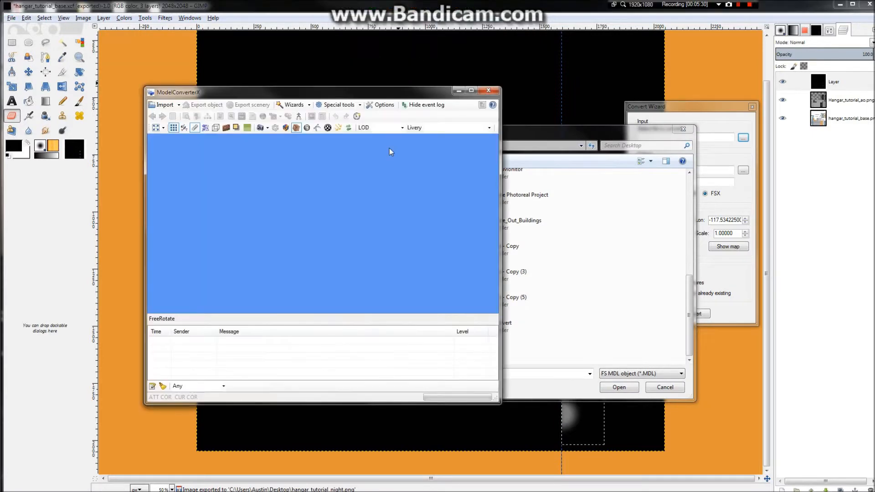
click(742, 295)
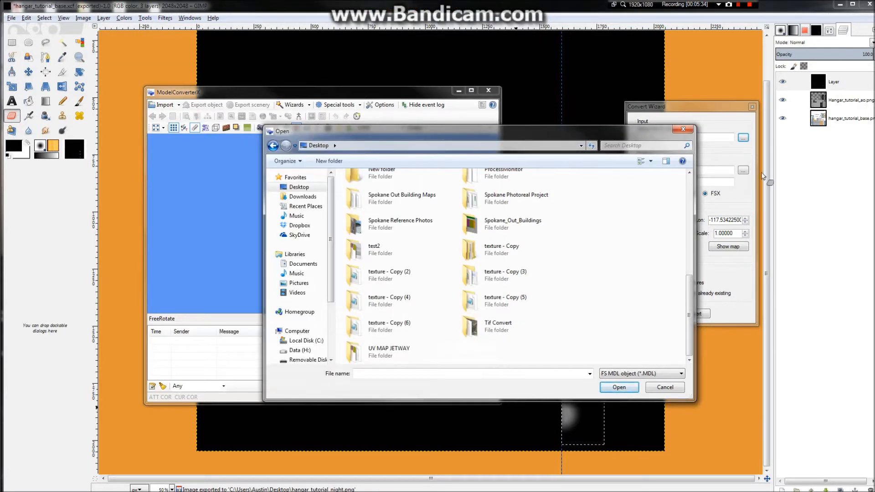
drag(647, 133, 467, 164)
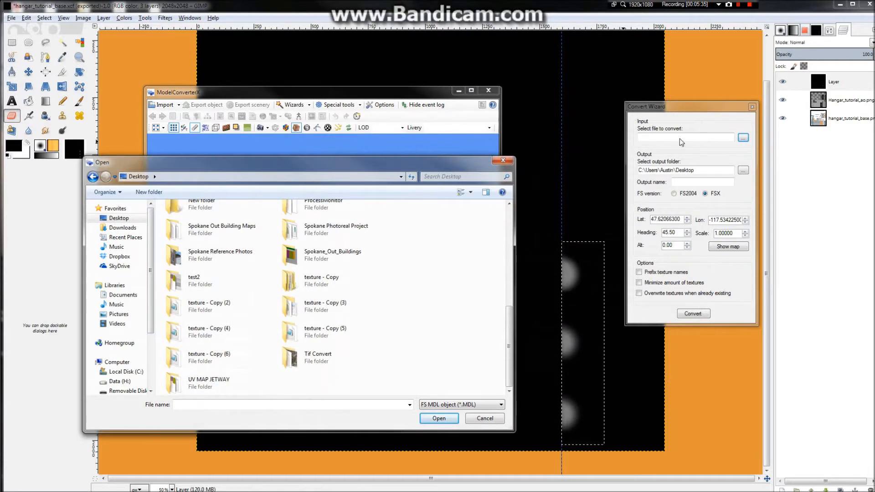
- Filter the input files to COLLADA (*.DAE) and open hangar_tutorial.dae from the Desktop folder
click(463, 405)
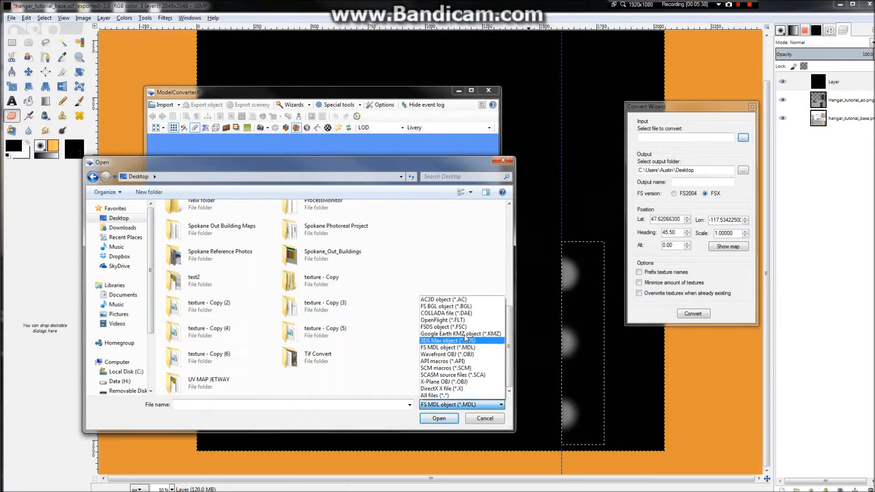
click(486, 313)
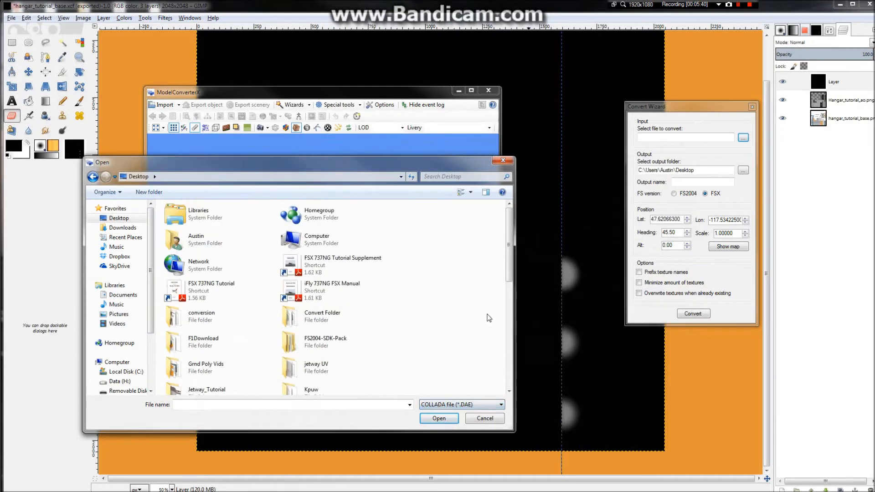
scroll(362, 336, down, 10)
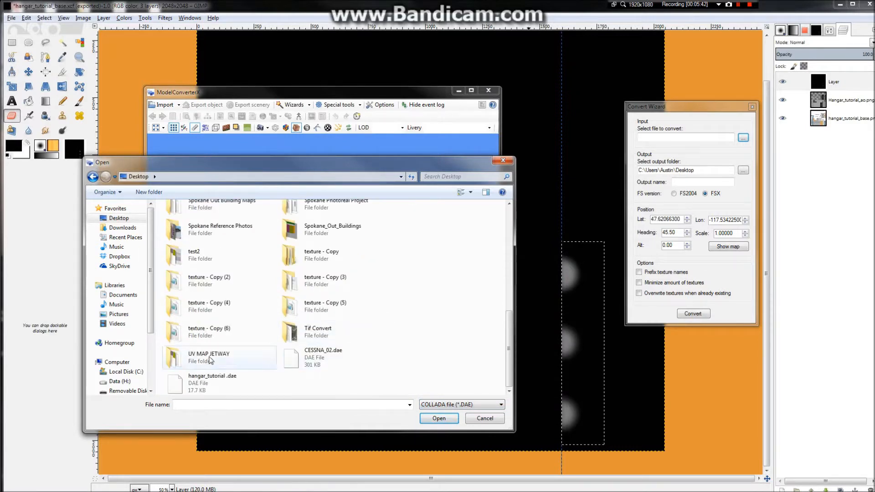
click(196, 393)
double_click(219, 376)
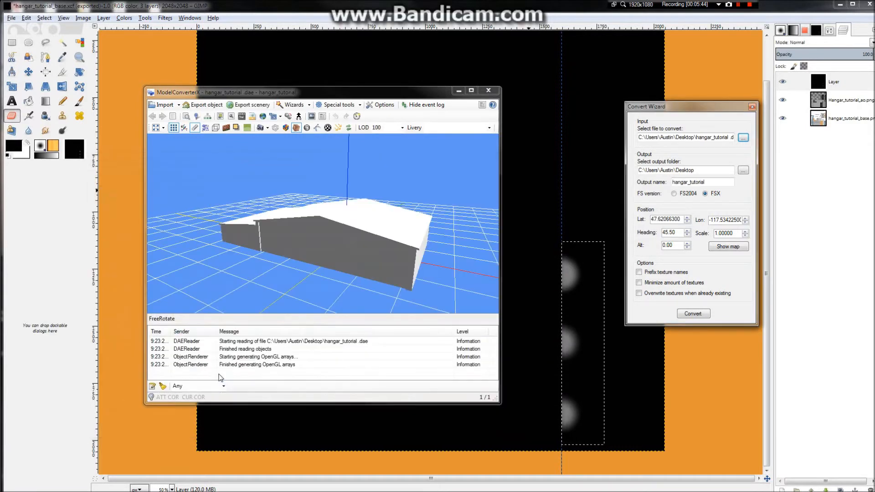
- Open the Material Editor and show the texture properties of the hangar's colorFFFFFFFF material
click(356, 239)
drag(378, 242, 435, 242)
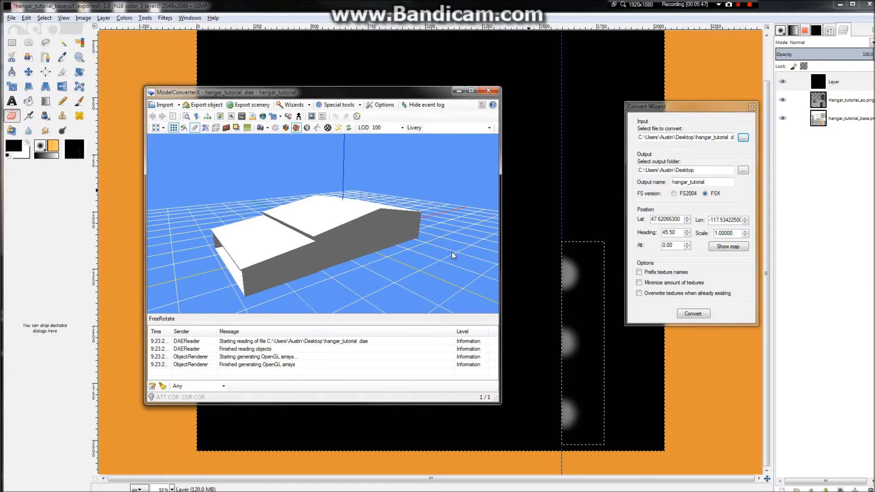
drag(332, 260, 404, 252)
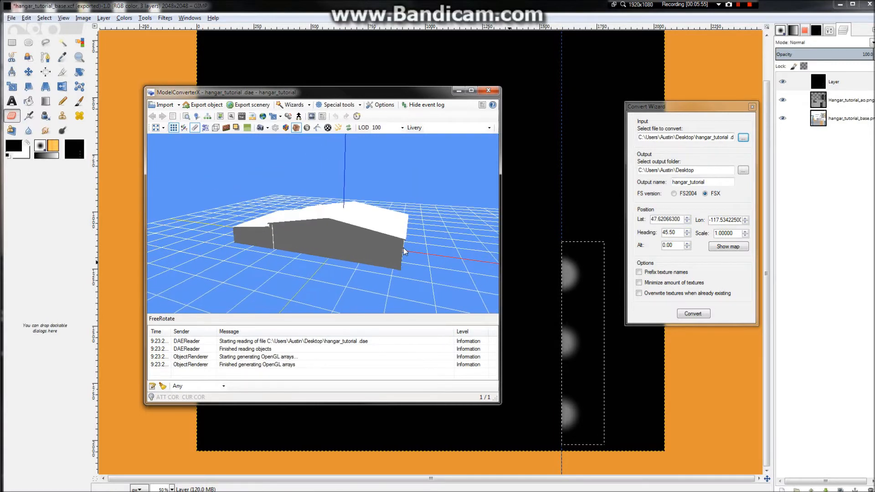
click(219, 117)
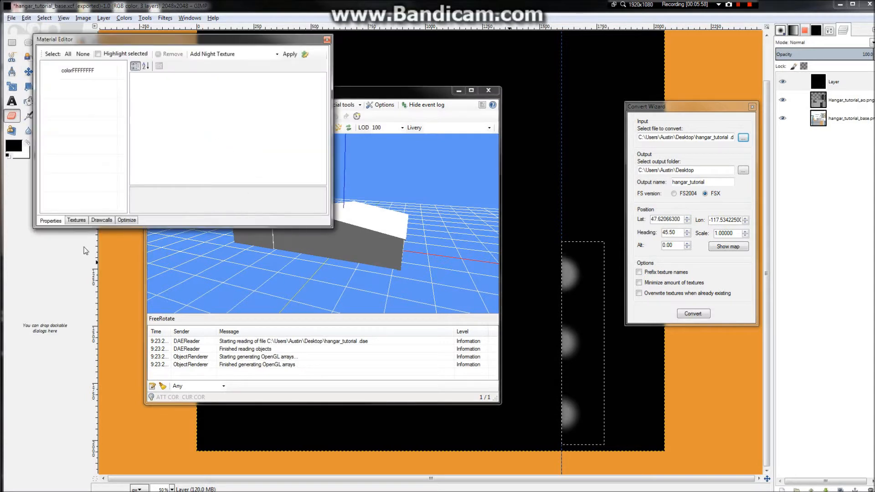
click(83, 72)
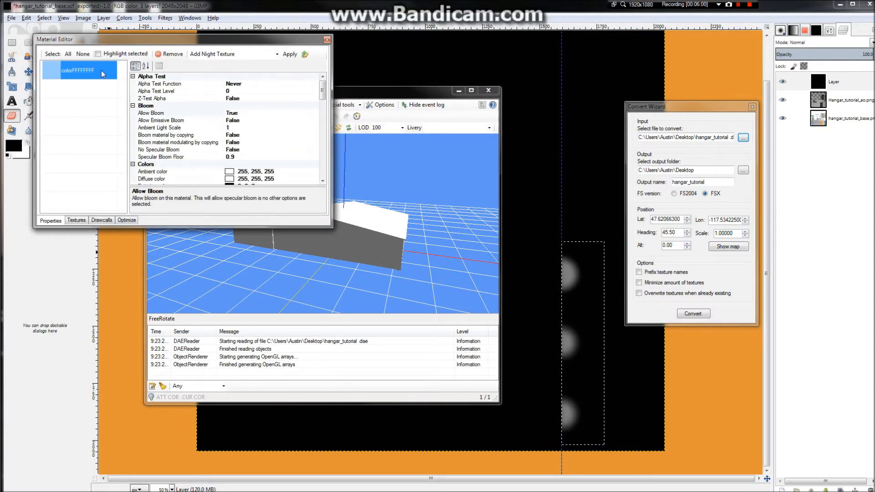
drag(325, 93, 338, 180)
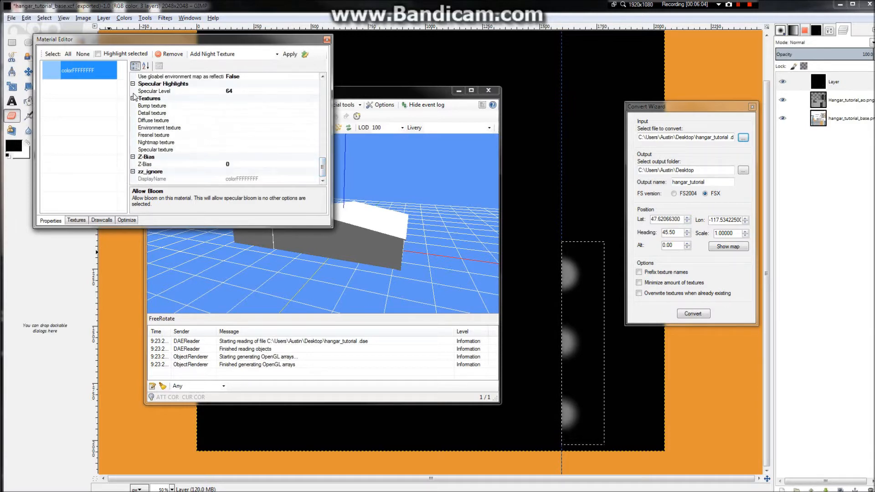
- Assign hangar_tutorial_base.png from the Desktop as the material's diffuse texture
click(263, 136)
click(280, 121)
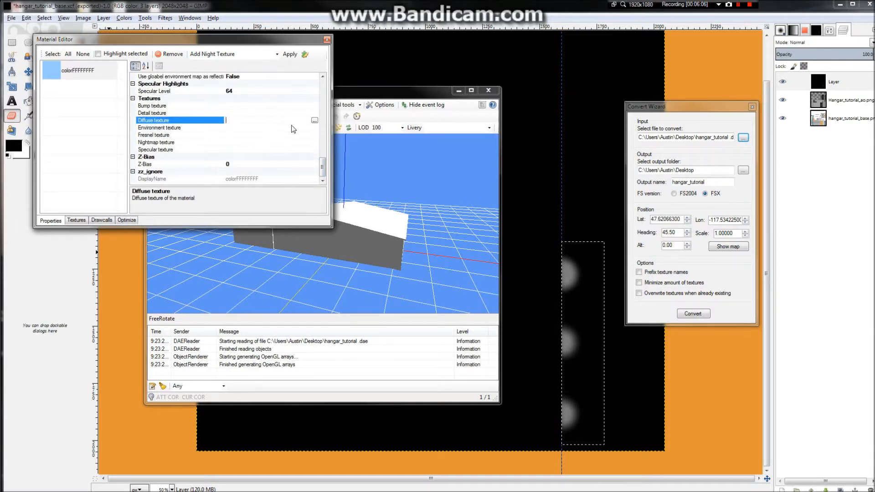
click(314, 120)
scroll(342, 231, down, 10)
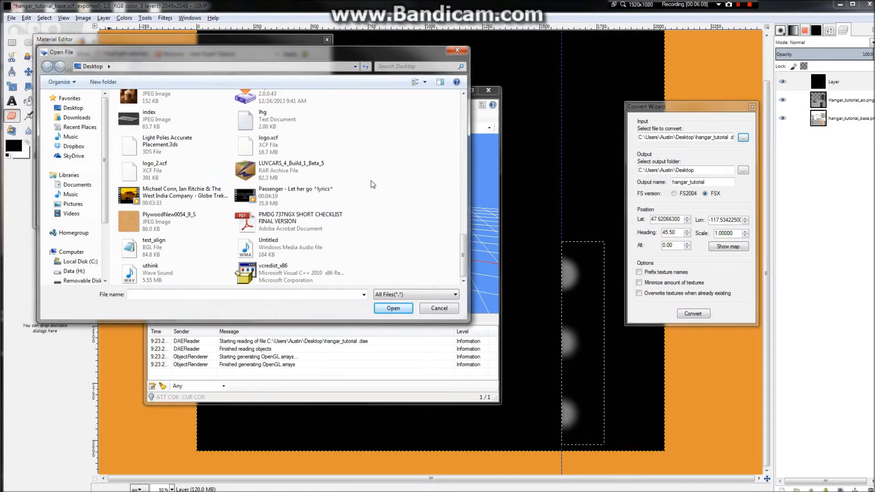
click(266, 195)
scroll(306, 232, up, 6)
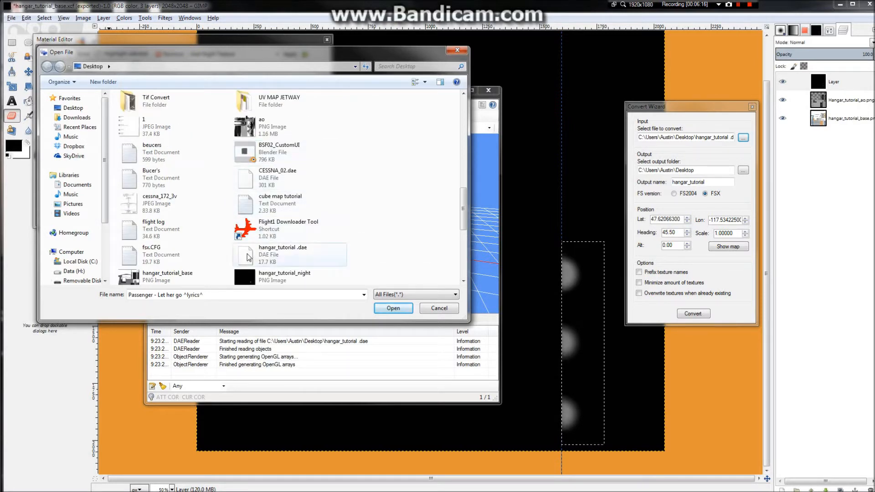
double_click(182, 269)
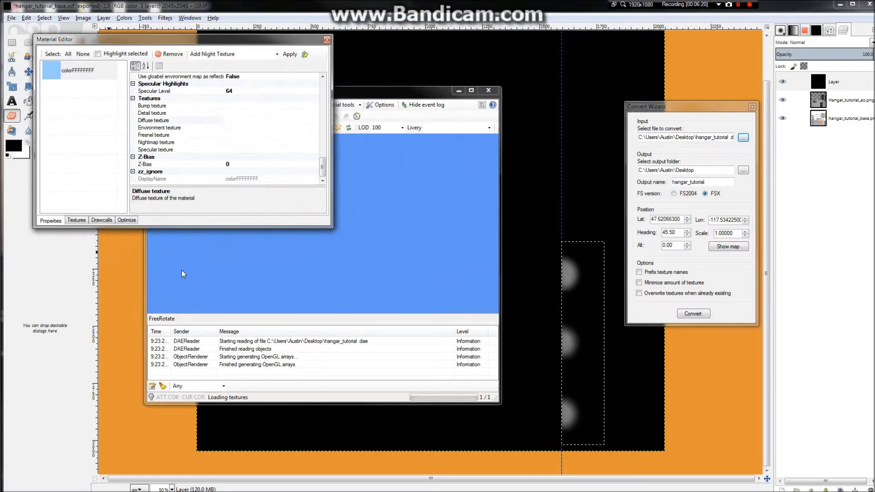
- Assign hangar_tutorial_night.png from the Desktop as the material's nightmap texture
drag(367, 236, 258, 286)
scroll(330, 294, up, 5)
drag(335, 289, 318, 223)
scroll(452, 272, down, 5)
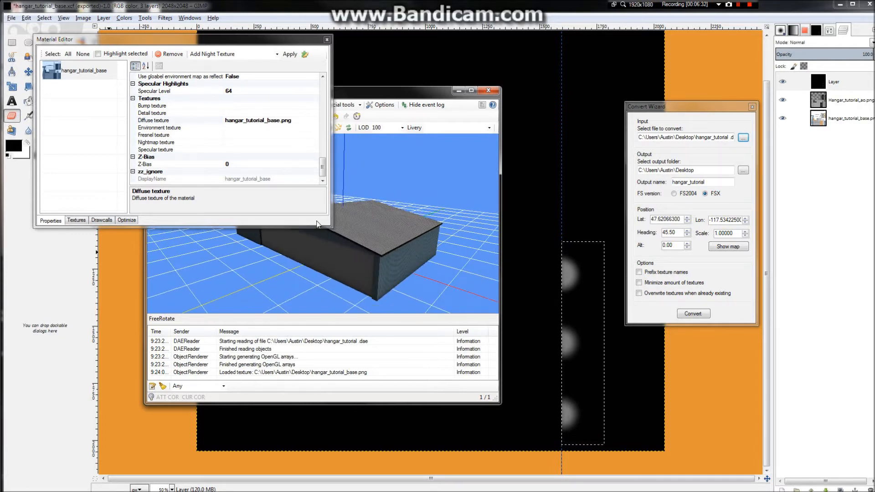
click(187, 143)
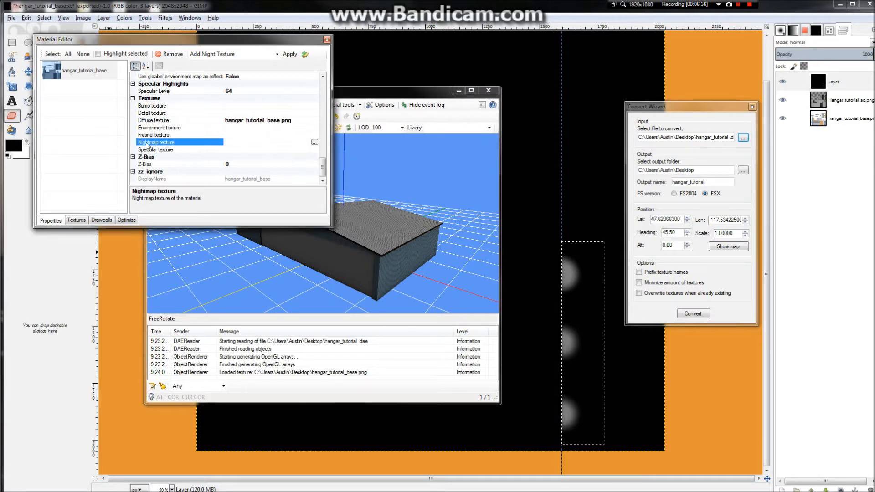
click(314, 143)
scroll(313, 276, down, 10)
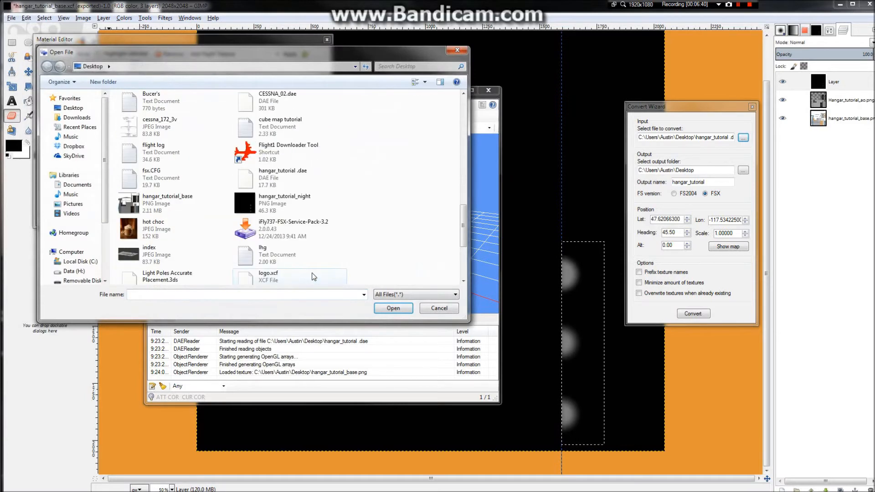
scroll(313, 276, down, 5)
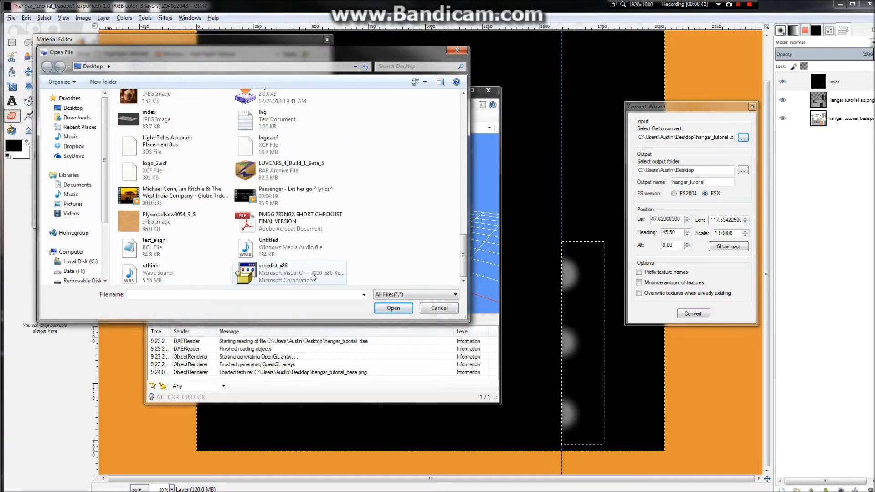
scroll(313, 276, up, 5)
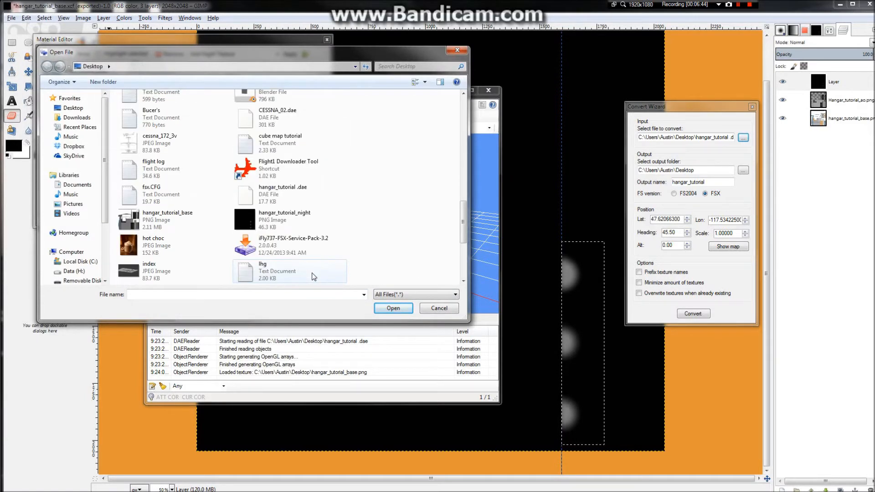
double_click(335, 215)
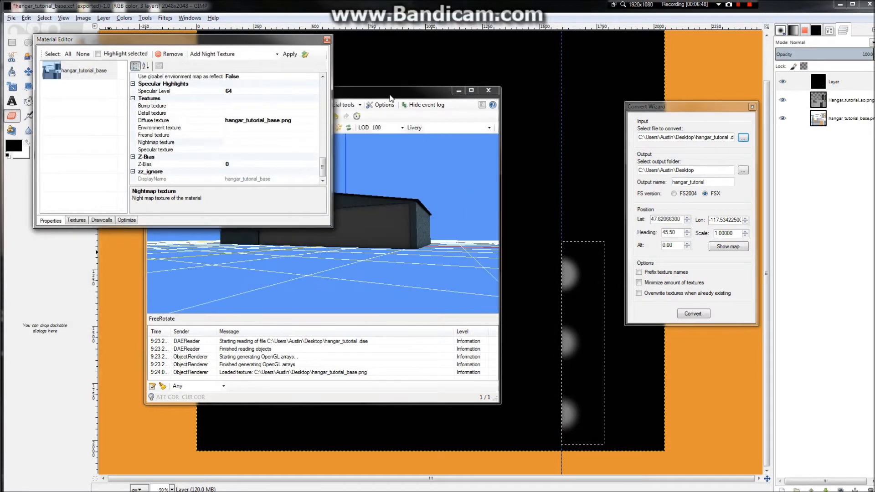
- Move the model window clear of the Material Editor and inspect the hangar's lights in texture night render mode
drag(390, 97, 523, 137)
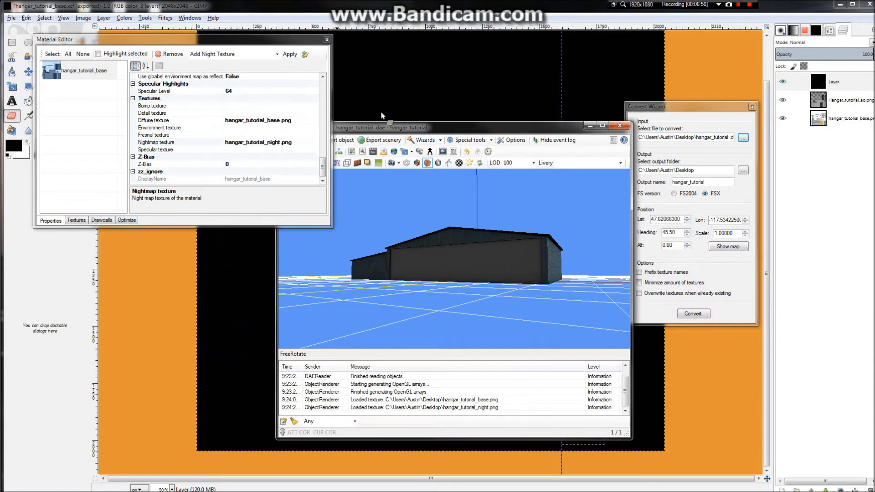
click(439, 163)
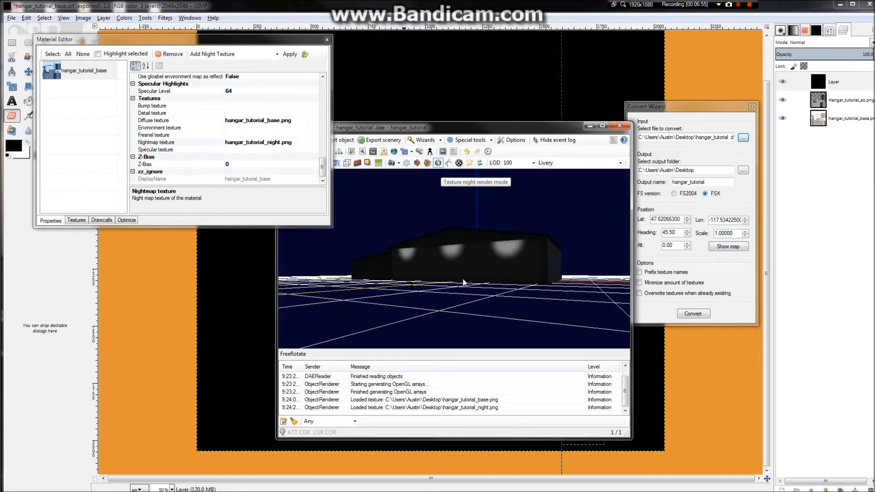
drag(472, 263, 529, 283)
scroll(495, 284, up, 6)
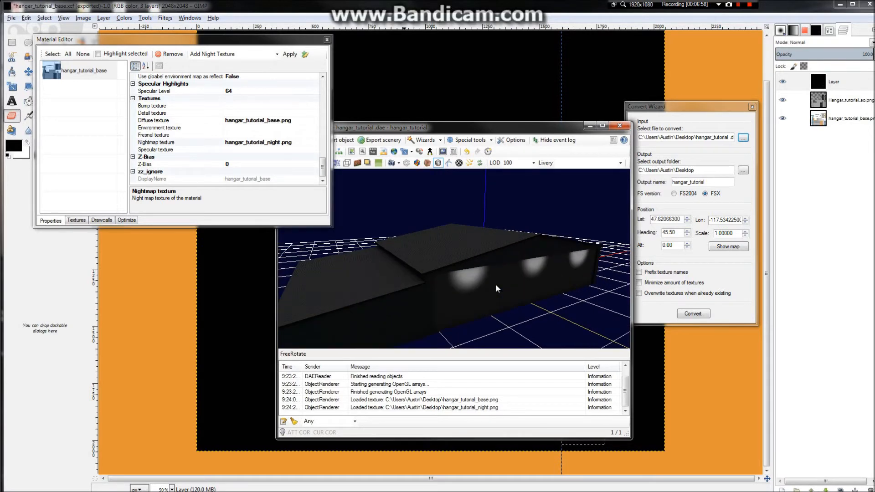
scroll(491, 286, down, 3)
drag(487, 261, 443, 239)
drag(515, 238, 537, 270)
scroll(469, 264, down, 3)
scroll(469, 265, down, 3)
- Return the preview to the daytime textured render mode and inspect the hangar from several angles
click(427, 163)
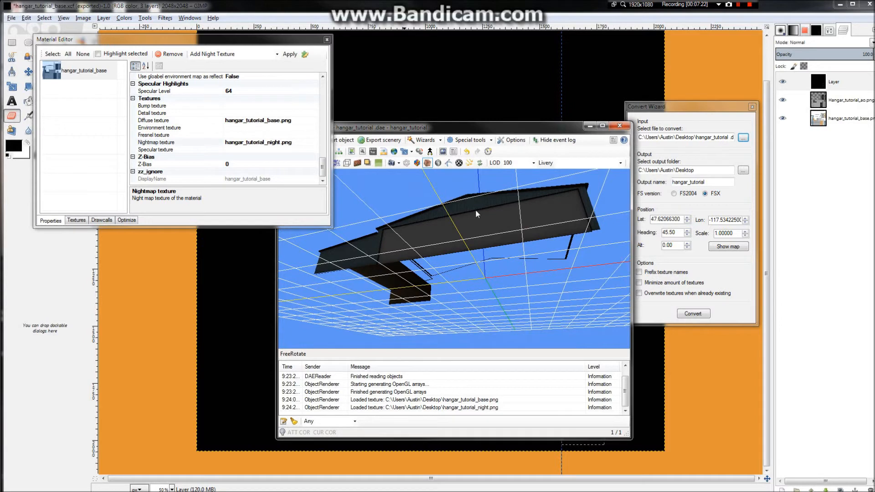
drag(476, 213, 422, 246)
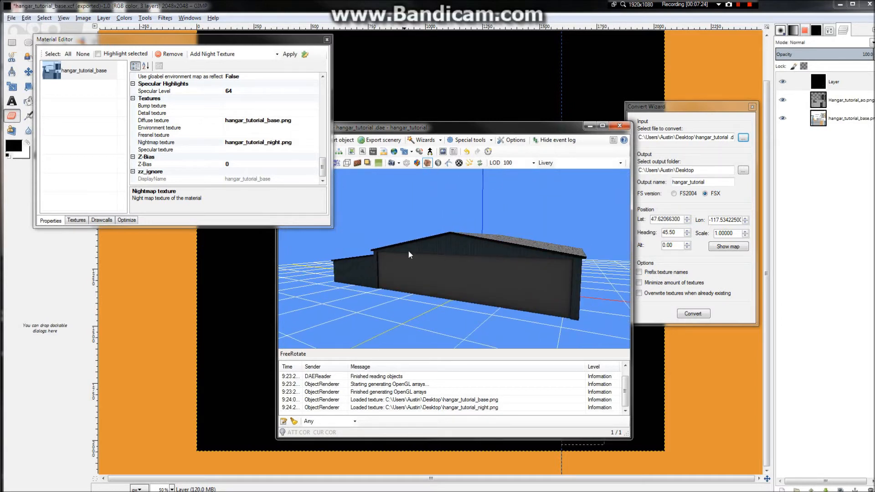
drag(318, 260, 500, 264)
drag(432, 235, 419, 308)
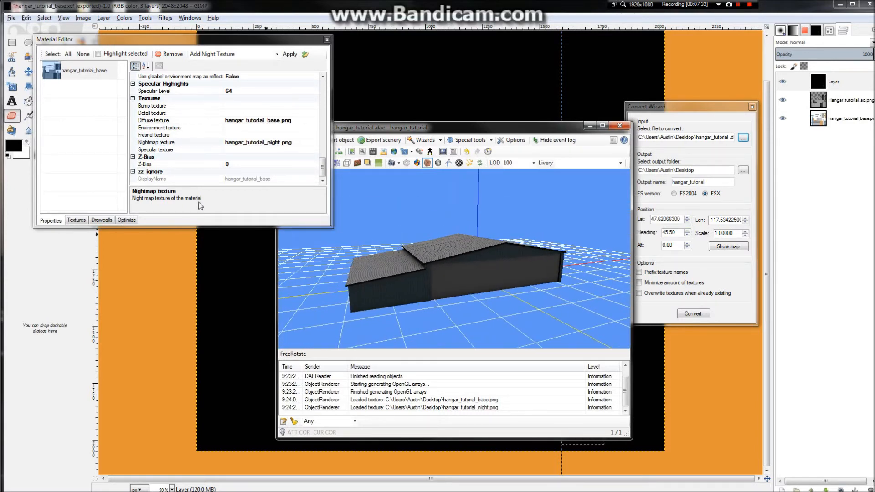
- Show the Convert Wizard's map and place the hangar just south of West Pilot Drive, at about latitude 47.619, longitude -117.528
click(749, 196)
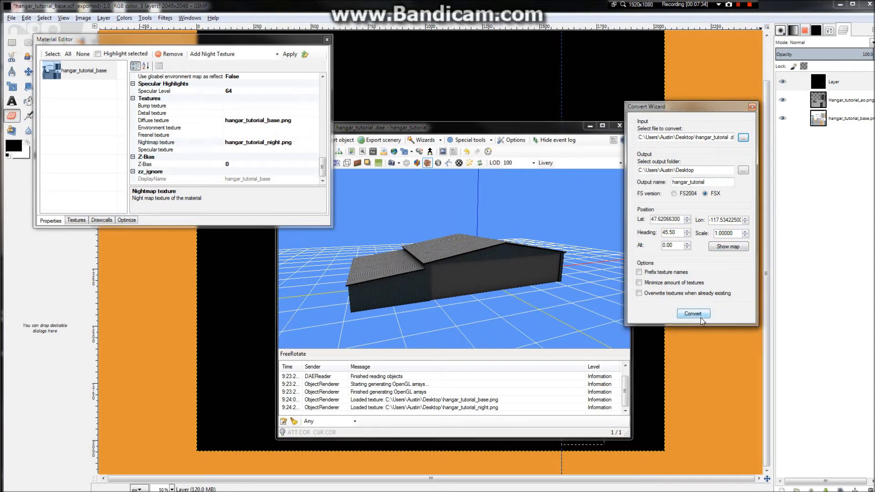
click(731, 249)
scroll(179, 159, up, 2)
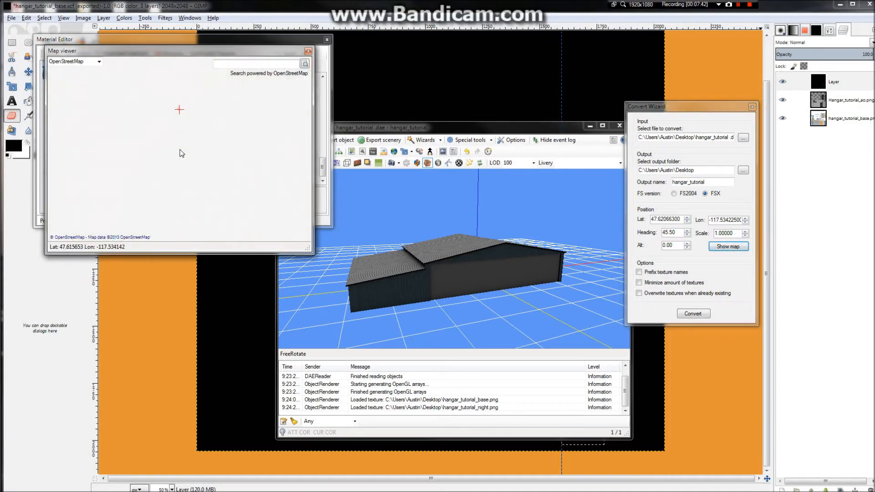
scroll(176, 101, up, 1)
scroll(196, 197, down, 1)
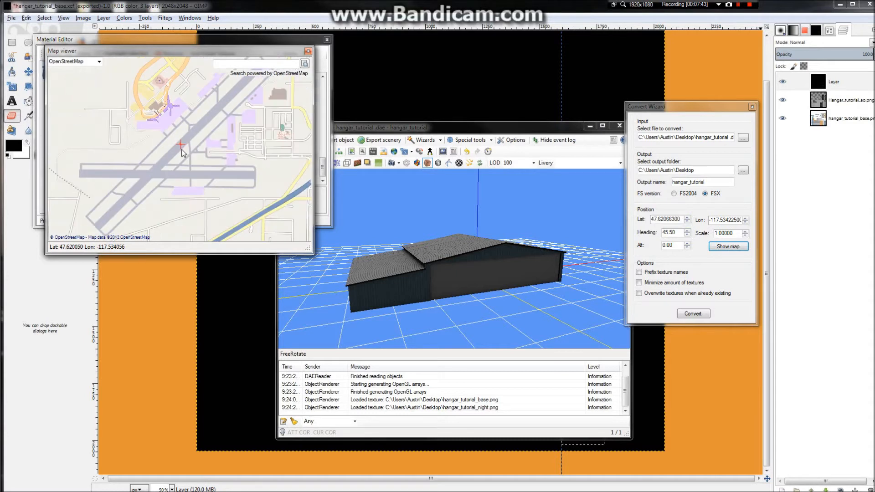
click(211, 169)
drag(216, 169, 215, 156)
scroll(215, 156, up, 4)
scroll(180, 150, down, 1)
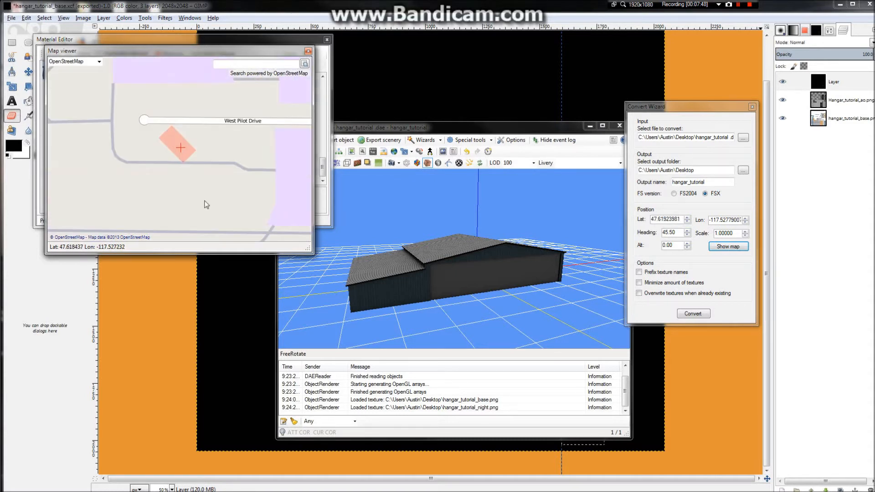
scroll(184, 169, down, 1)
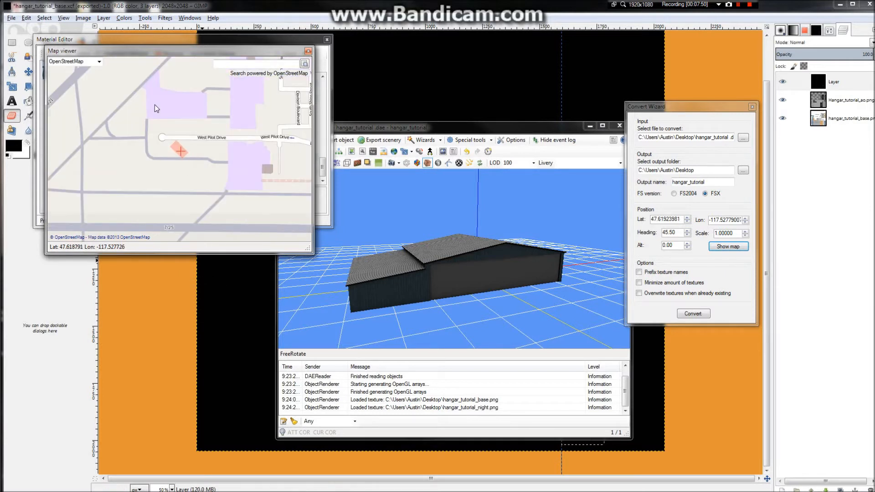
- Switch the map viewer's imagery to BingSatellite
click(98, 61)
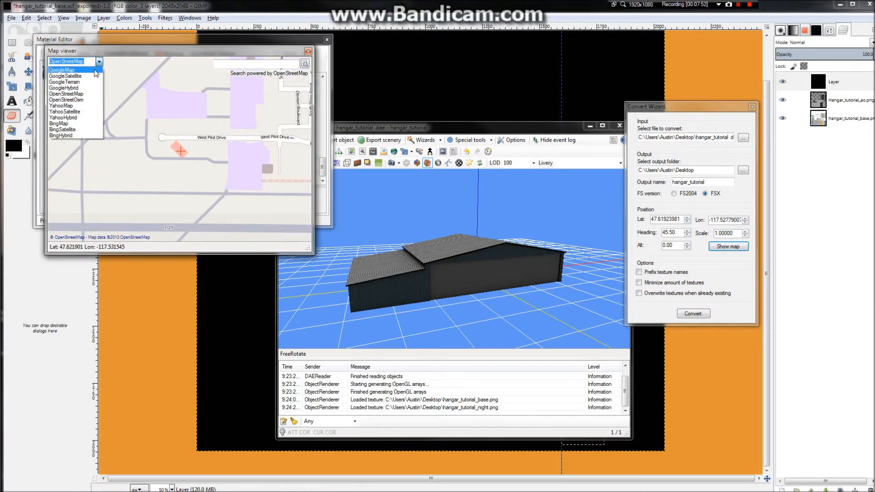
click(89, 75)
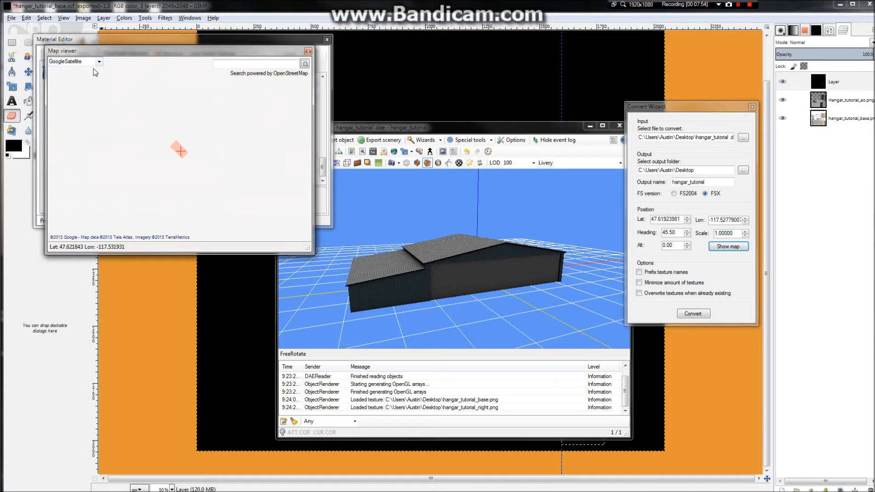
click(99, 61)
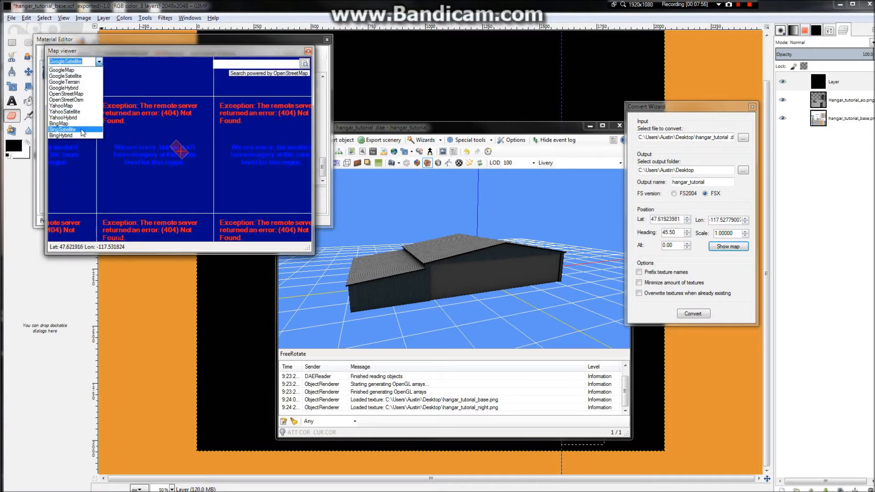
click(107, 134)
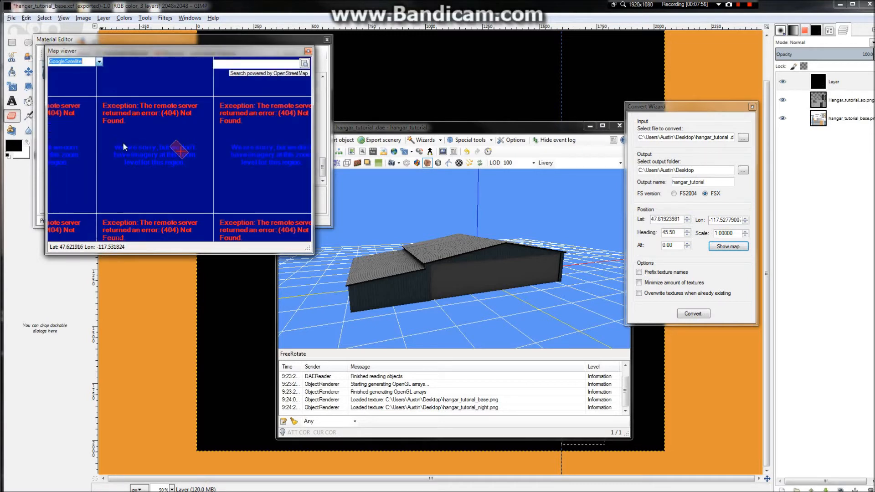
click(99, 62)
click(82, 70)
scroll(185, 140, up, 1)
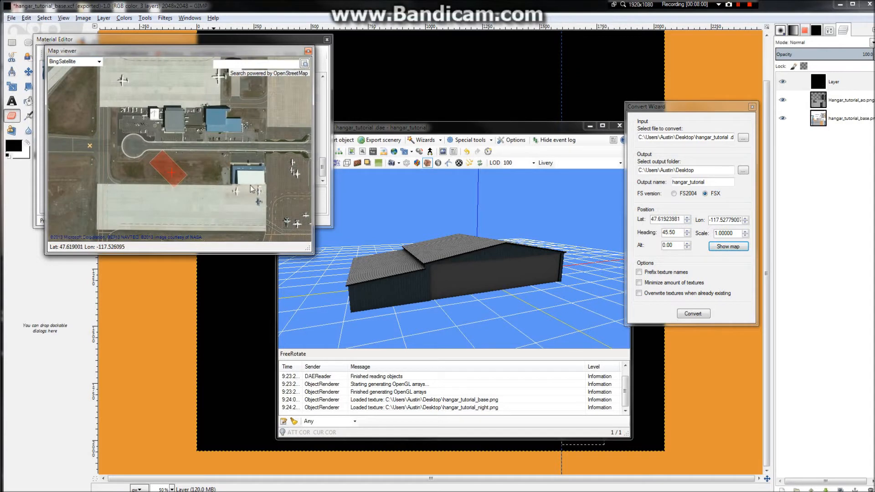
- Move the hangar's map position onto the white-roofed building just north of the road, at about latitude 47.6203, longitude -117.5235
mouse_move(253, 185)
mouse_down()
mouse_move(274, 180)
mouse_move(250, 172)
mouse_move(255, 180)
mouse_up()
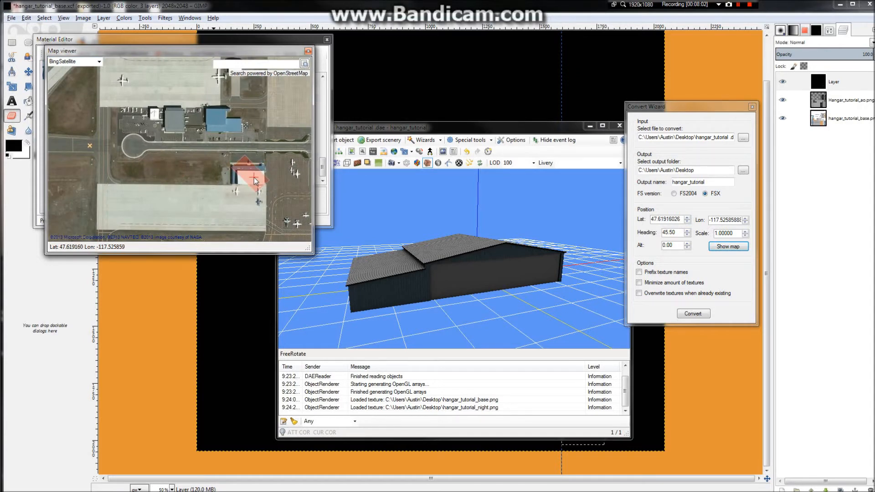
scroll(181, 150, down, 2)
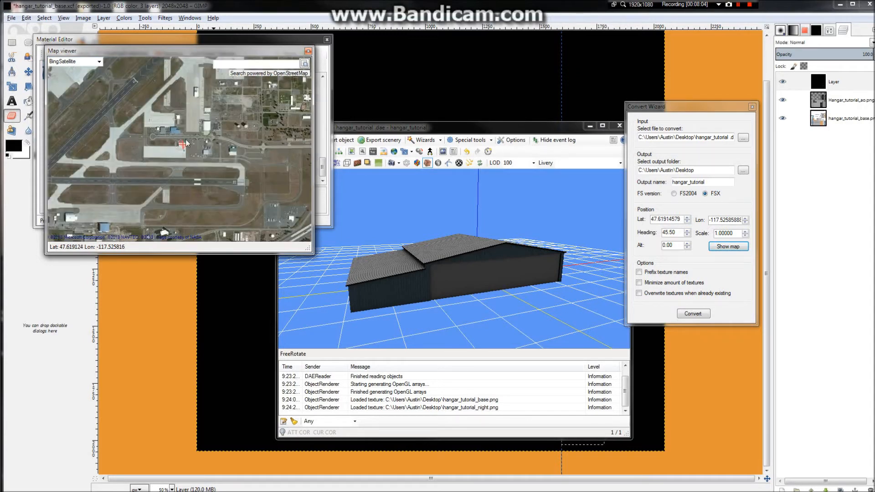
scroll(179, 149, up, 2)
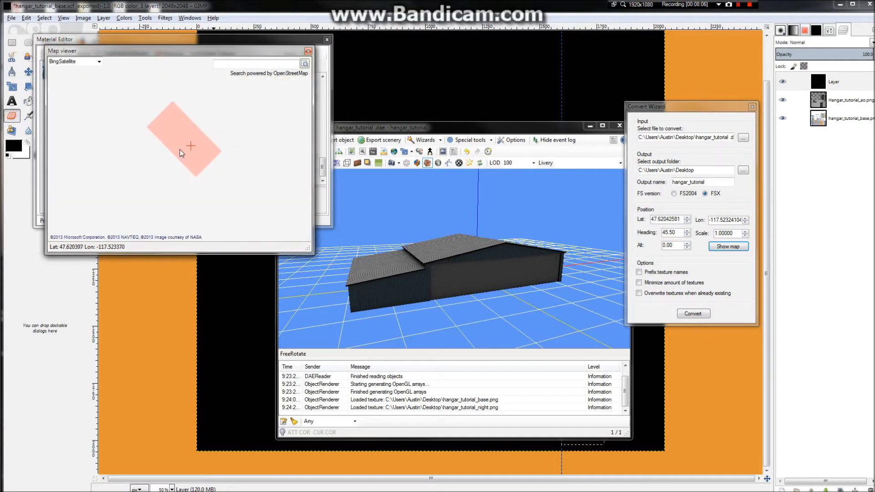
drag(177, 159, 165, 169)
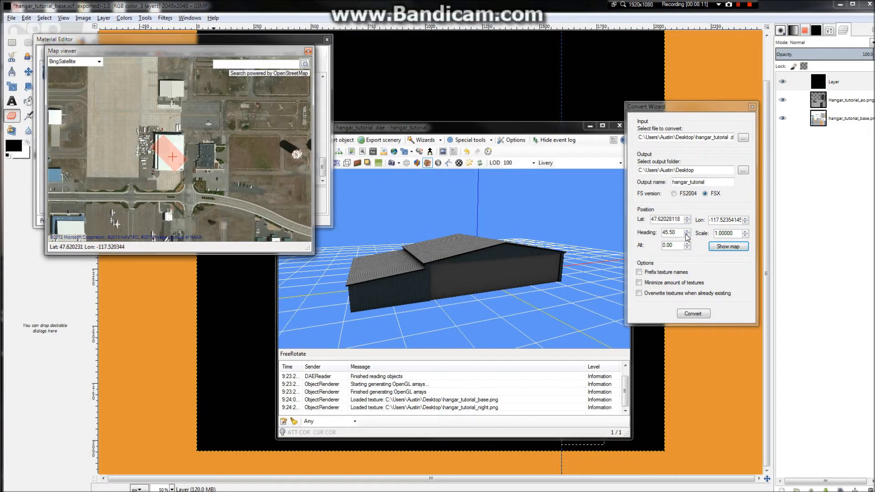
- Set the hangar's heading to -91.50 and align its footprint over the white-roofed building, at about latitude 47.62045, longitude -117.5236
drag(458, 299, 509, 305)
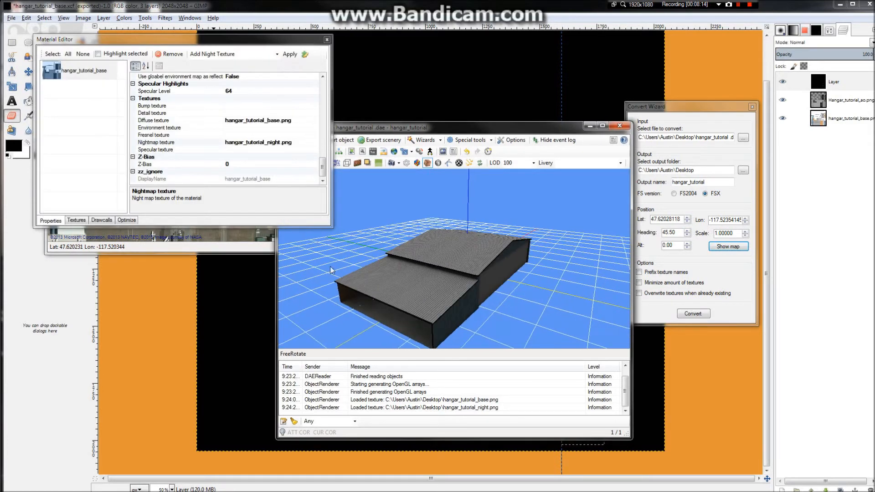
click(222, 249)
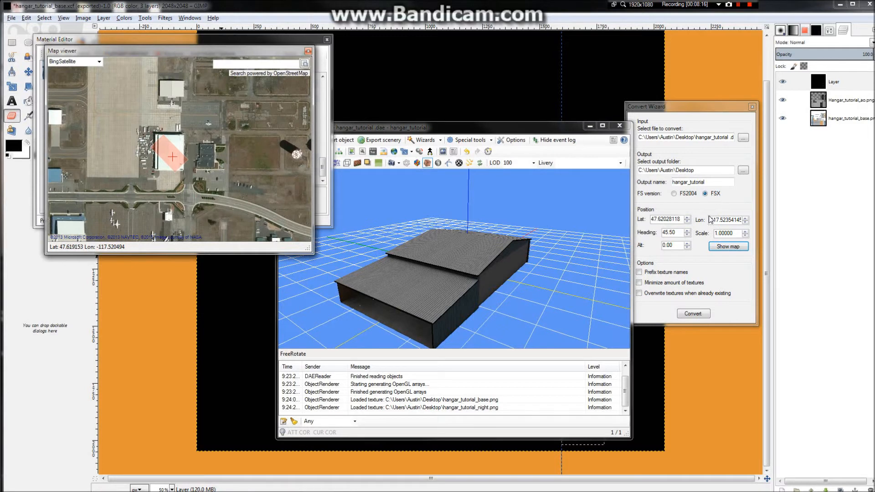
click(686, 235)
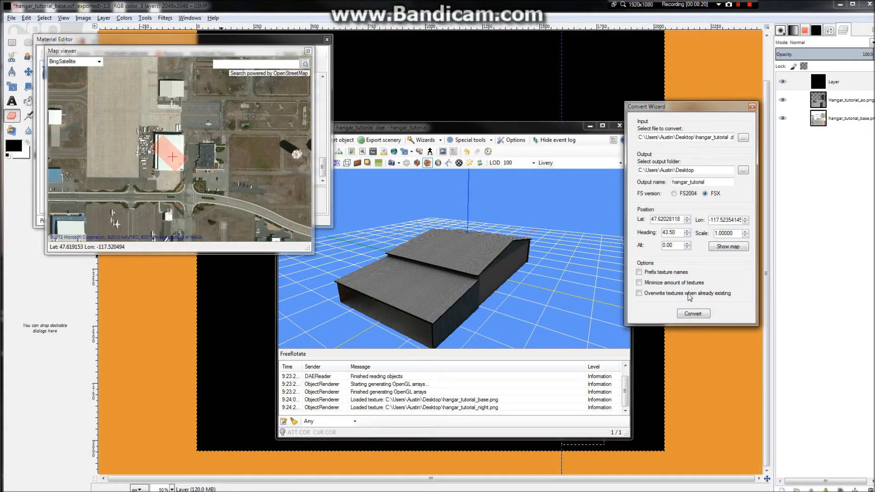
scroll(670, 235, down, 20)
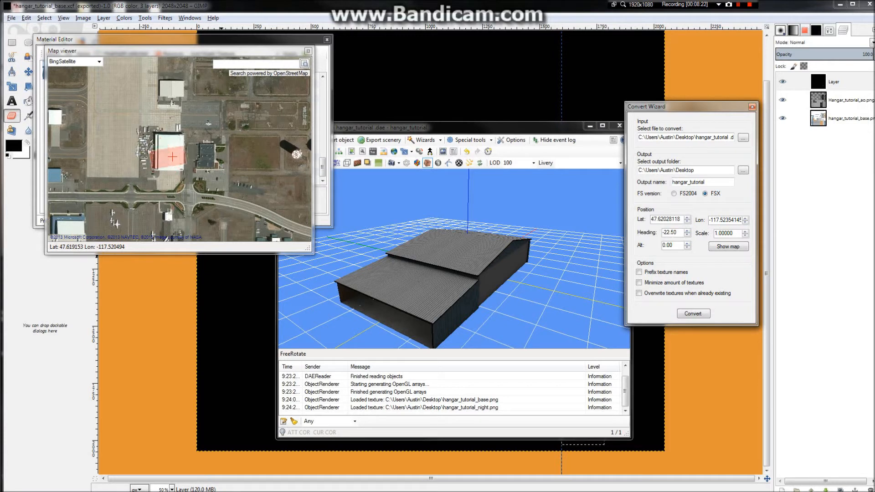
scroll(672, 233, up, 20)
scroll(672, 233, down, 17)
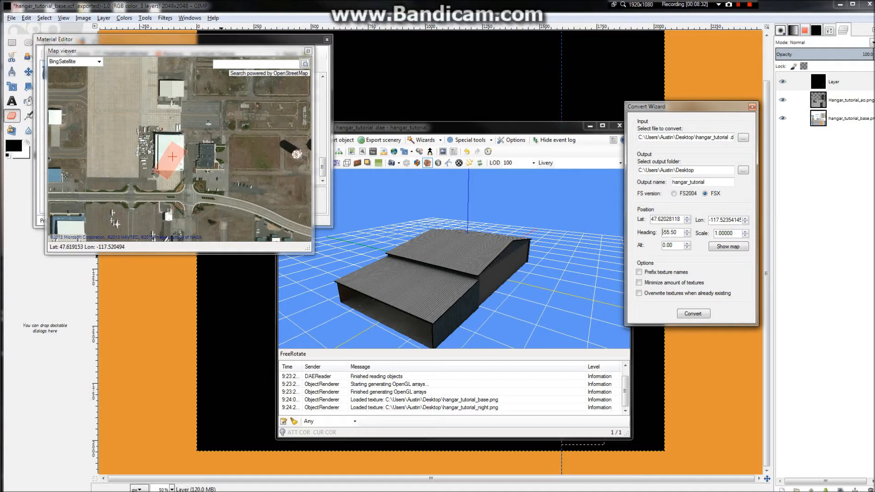
scroll(672, 233, down, 10)
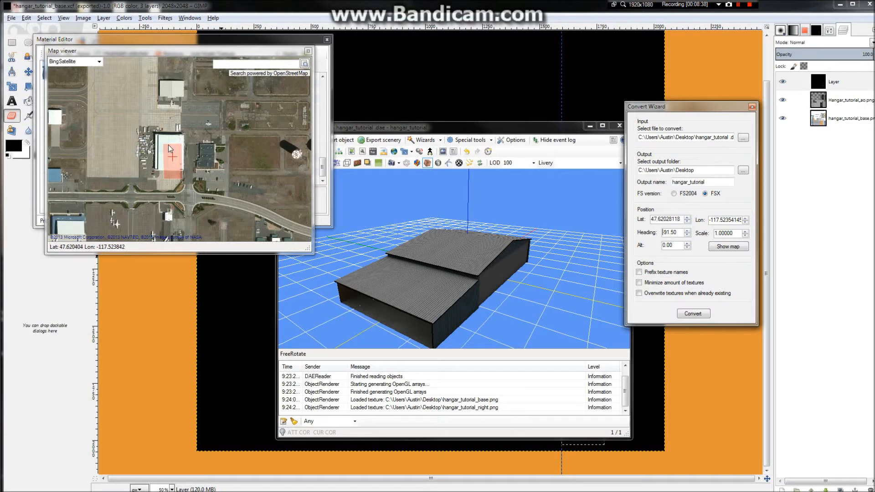
mouse_move(170, 133)
mouse_down()
mouse_move(166, 145)
mouse_move(160, 118)
mouse_move(174, 119)
mouse_move(168, 145)
mouse_up()
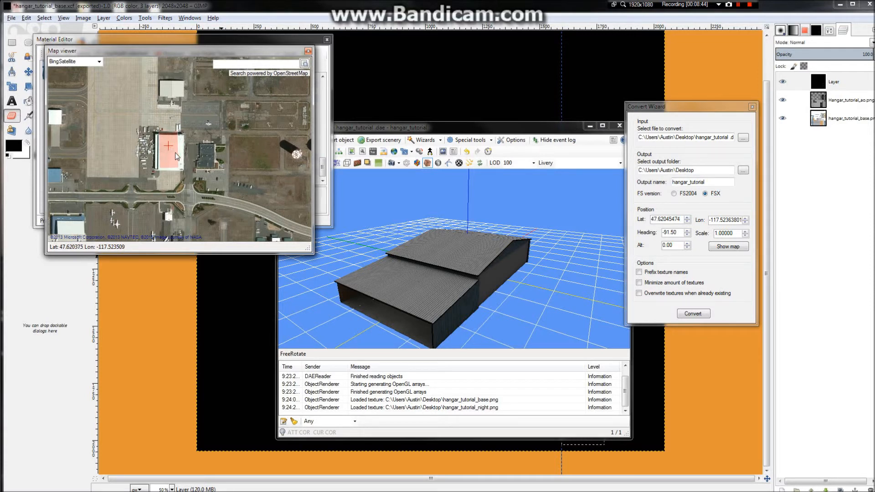
- Convert the hangar for FSX and clear the open windows to reach the output folders on the desktop
click(698, 316)
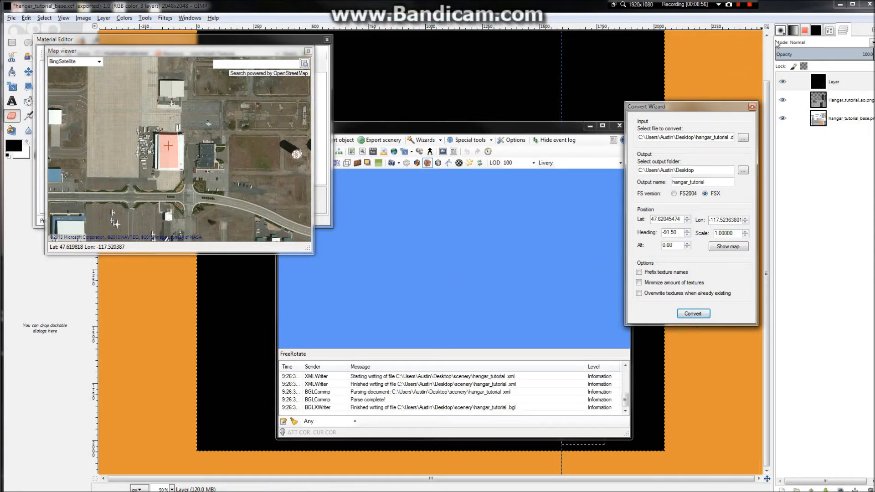
click(841, 4)
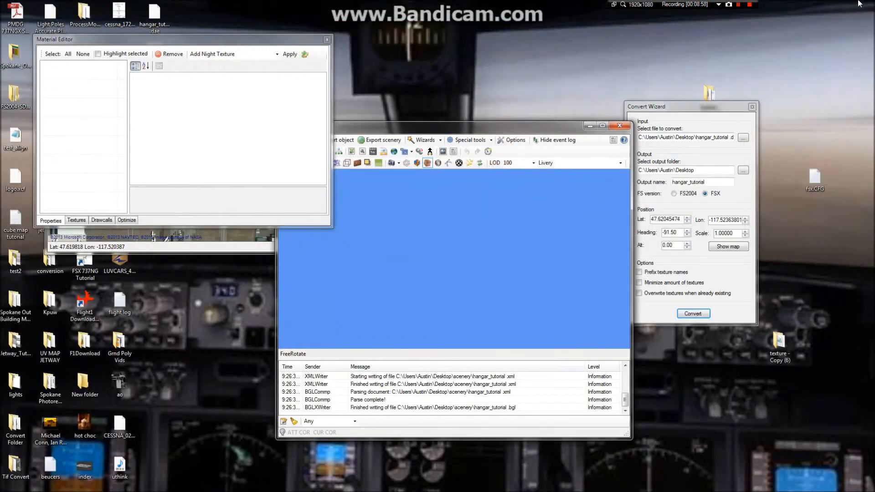
click(869, 11)
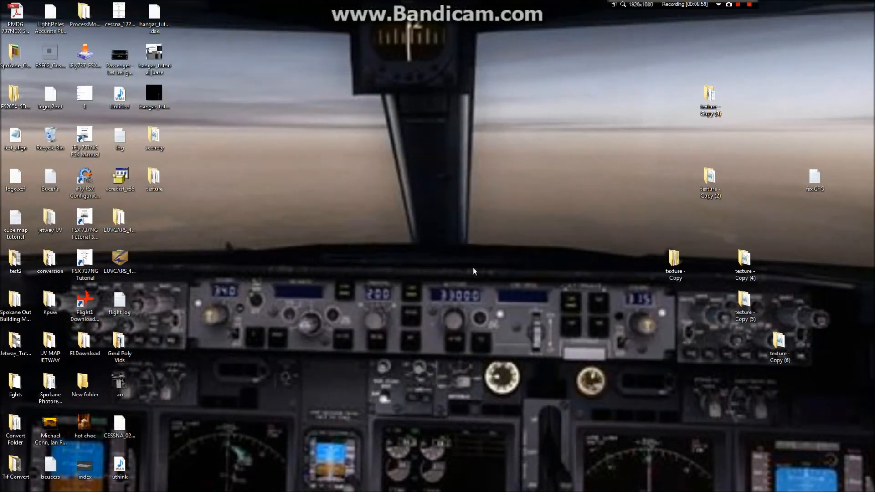
right_click(311, 154)
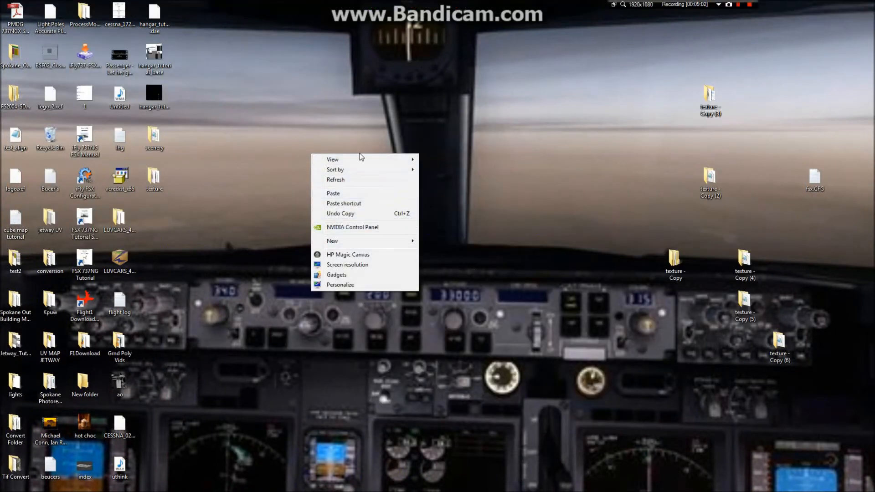
right_click(293, 150)
- Bring up the Microsoft Flight Simulator X folder, move its window clear of the desktop folders, and open Addon Scenery
mouse_move(455, 1)
click(483, 2)
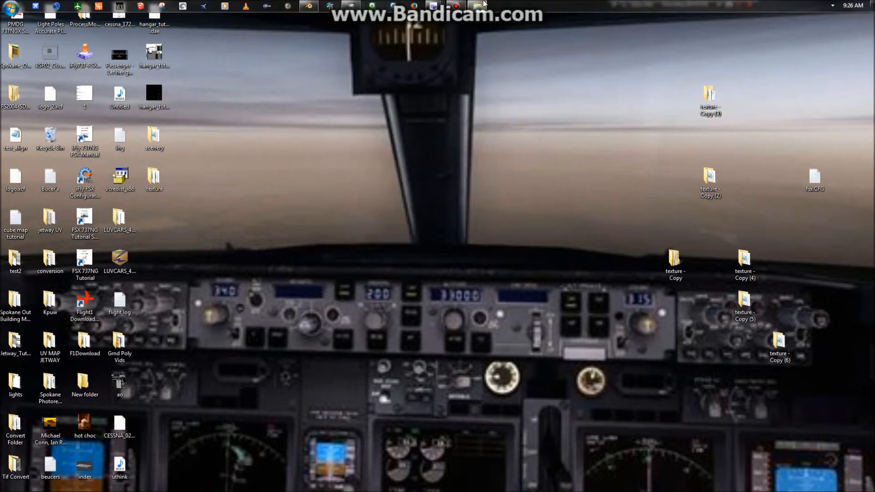
right_click(484, 3)
click(514, 54)
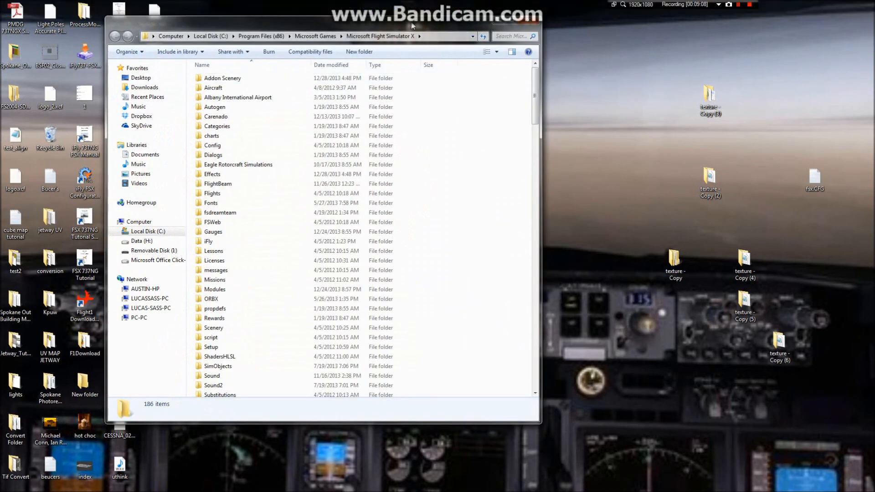
drag(426, 20, 653, 89)
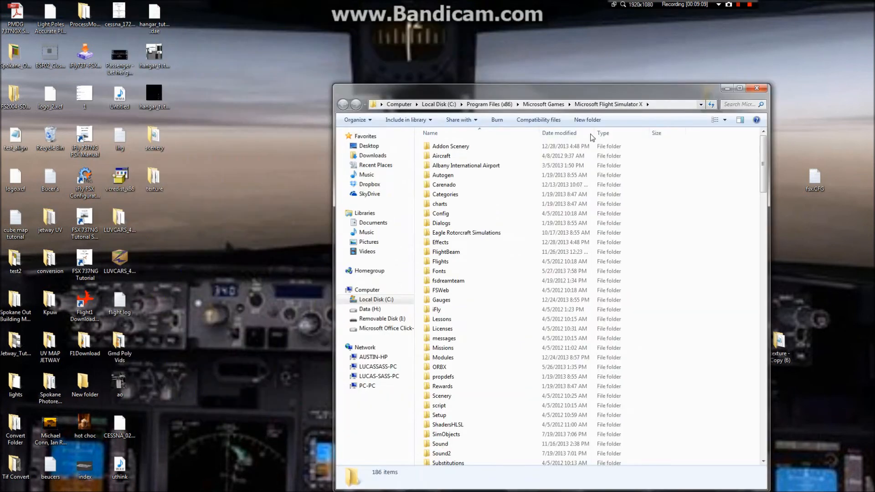
double_click(461, 147)
click(481, 274)
scroll(497, 271, down, 11)
scroll(499, 273, up, 9)
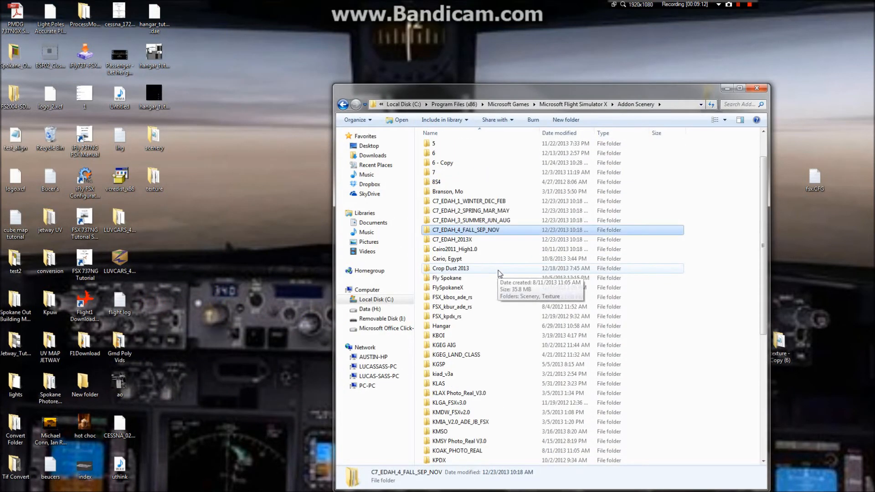
scroll(499, 274, up, 2)
click(488, 290)
scroll(486, 291, down, 9)
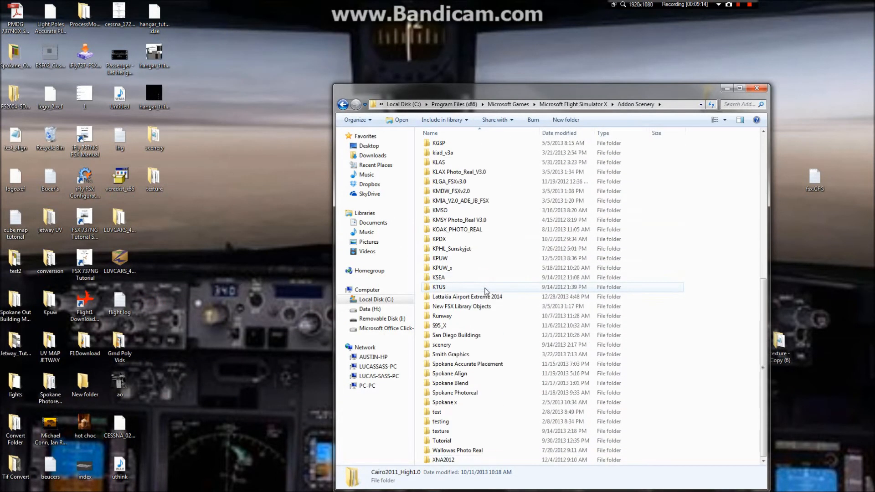
click(486, 393)
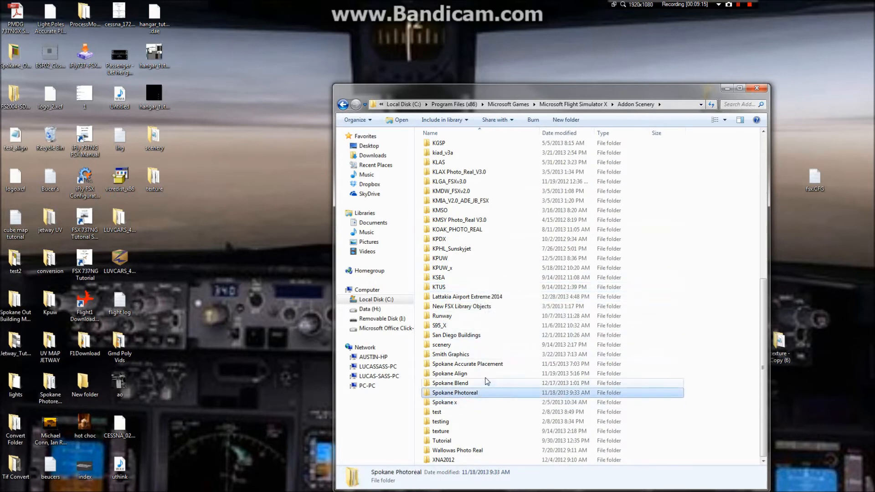
click(486, 373)
double_click(488, 364)
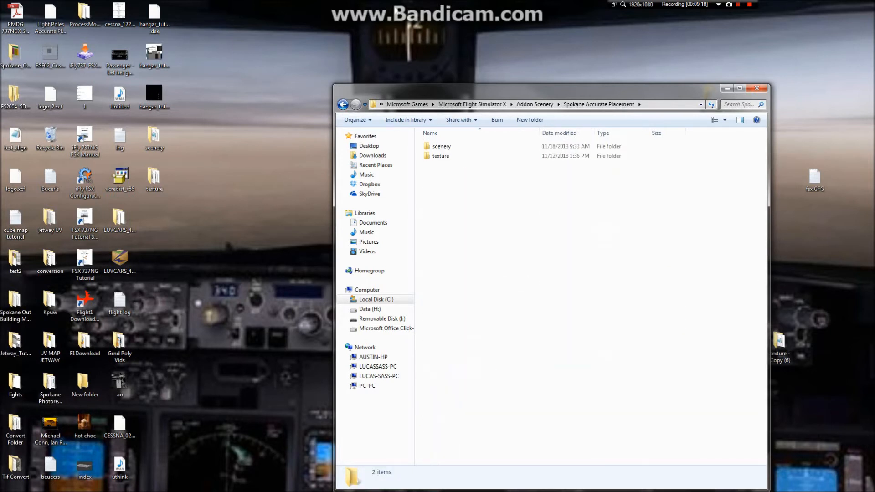
click(342, 104)
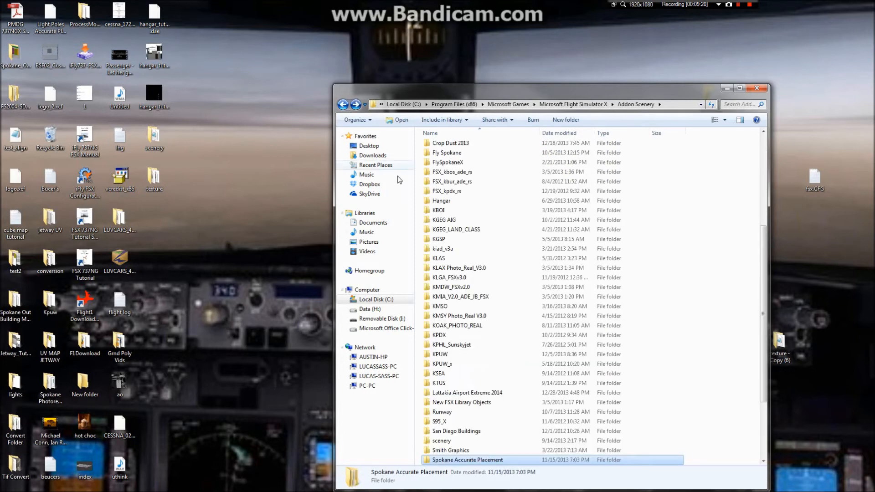
- Open folder 6 in Addon Scenery and place the desktop's scenery and texture folders in it
scroll(481, 193, up, 6)
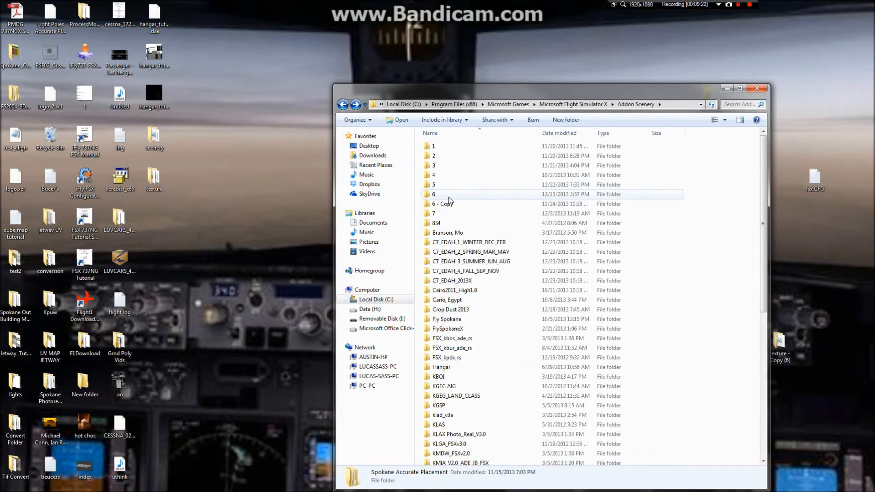
double_click(449, 196)
drag(210, 210, 643, 271)
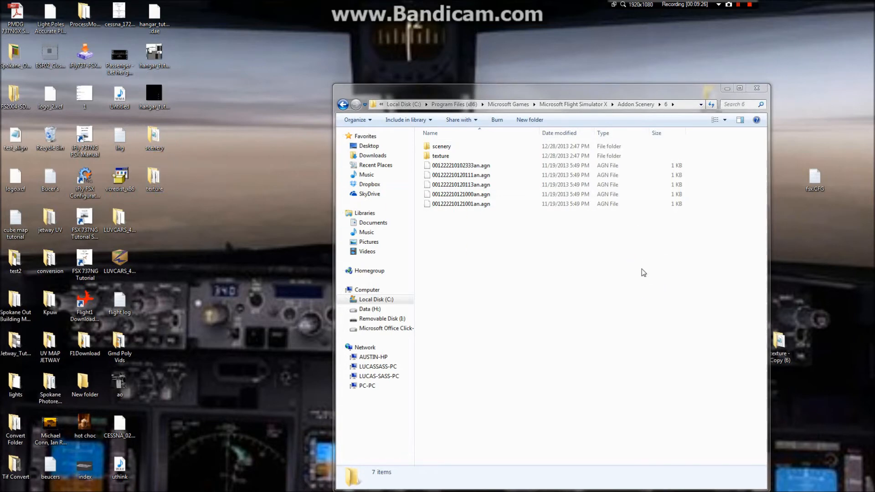
click(433, 332)
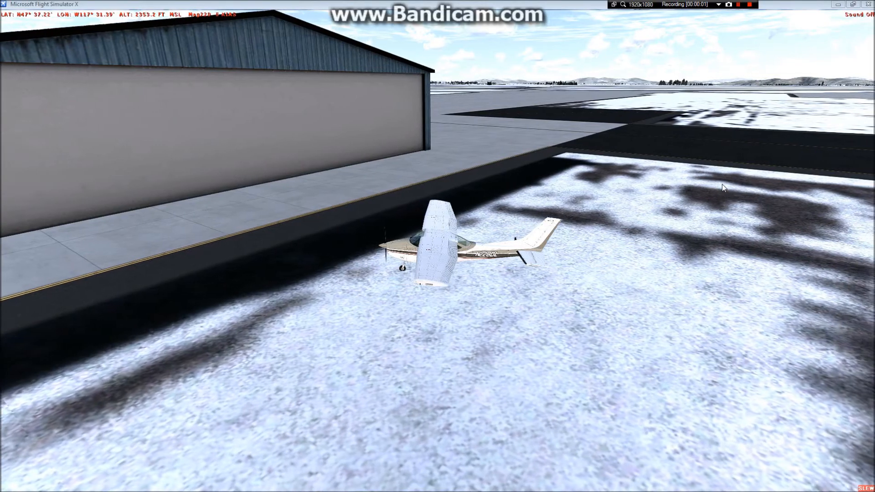
- In Flight Simulator X, slew the aircraft to the converted hangar and inspect its interior, open bay and corrugated roof
key(y)
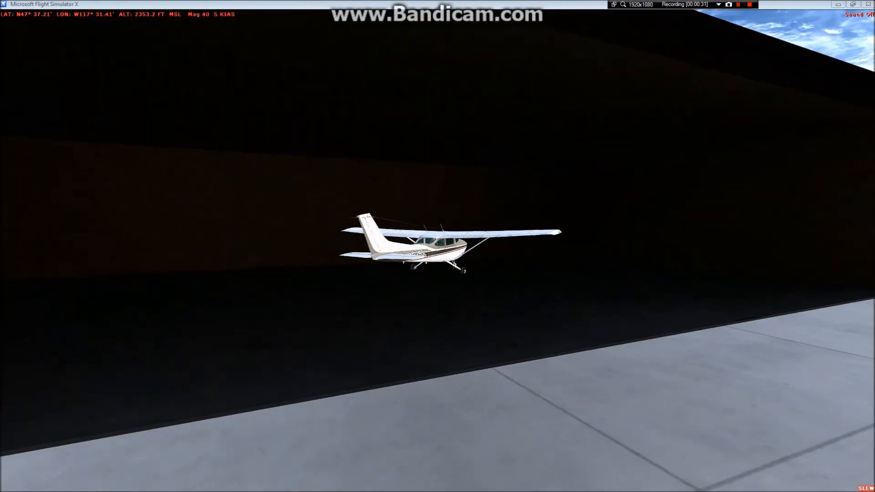
key(y)
key(y)
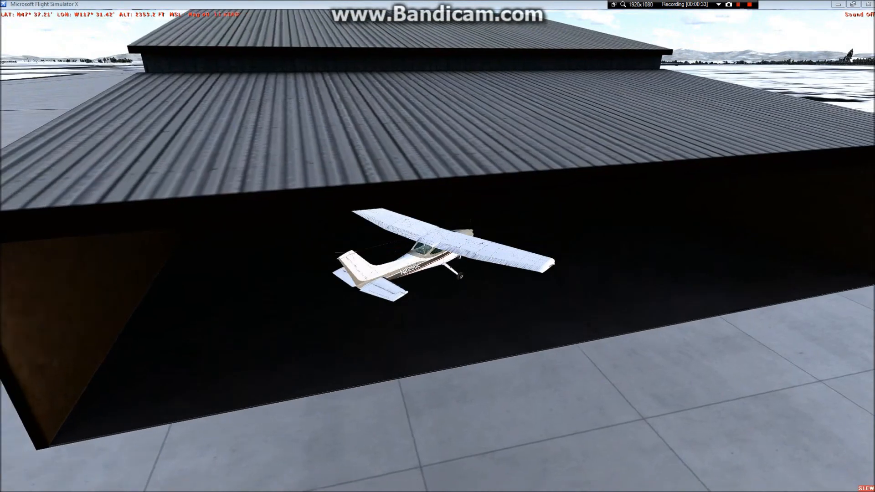
key(y)
key(y)
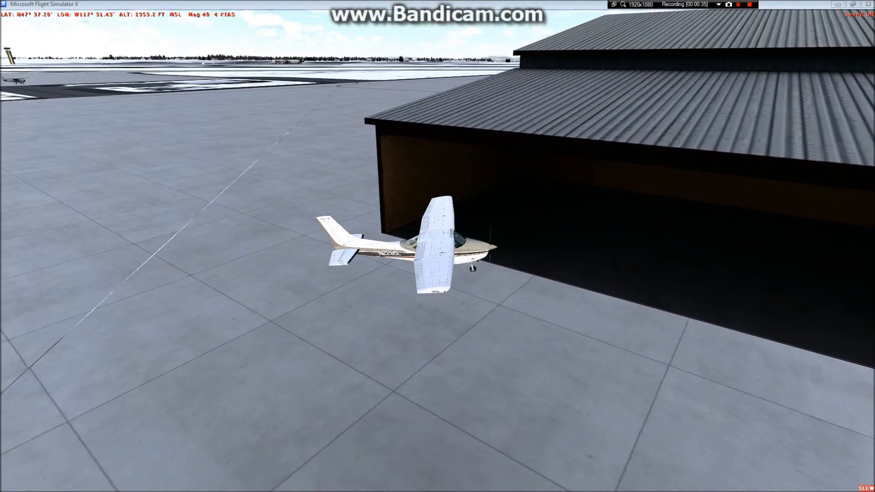
key(y)
key(y)
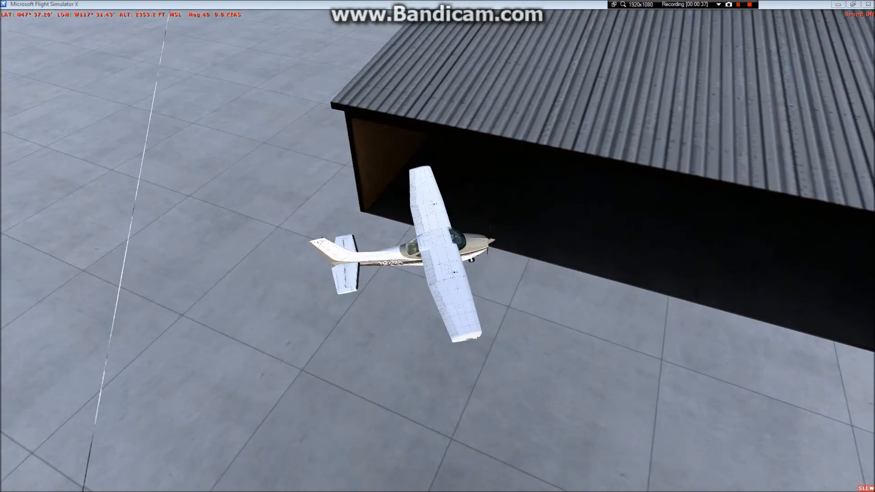
- Slew the aircraft around the hangar's exterior and examine its front doors, side walls and roof edges up close
key(y)
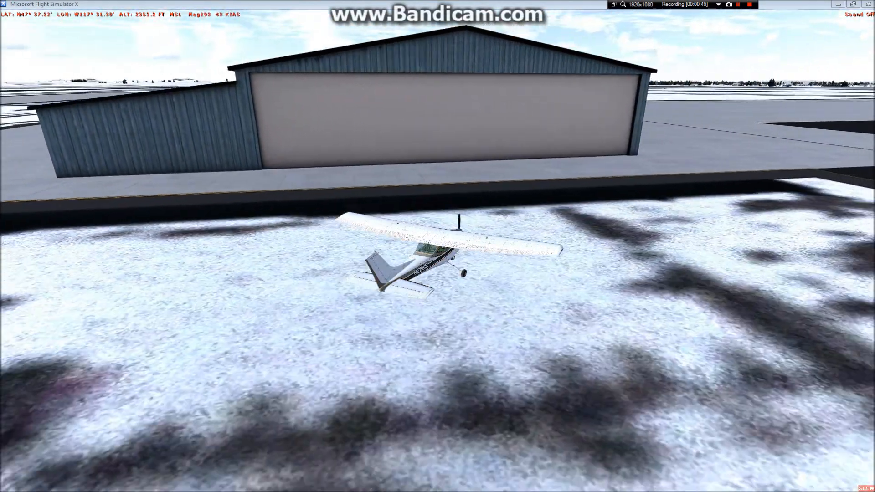
key(y)
key(y)
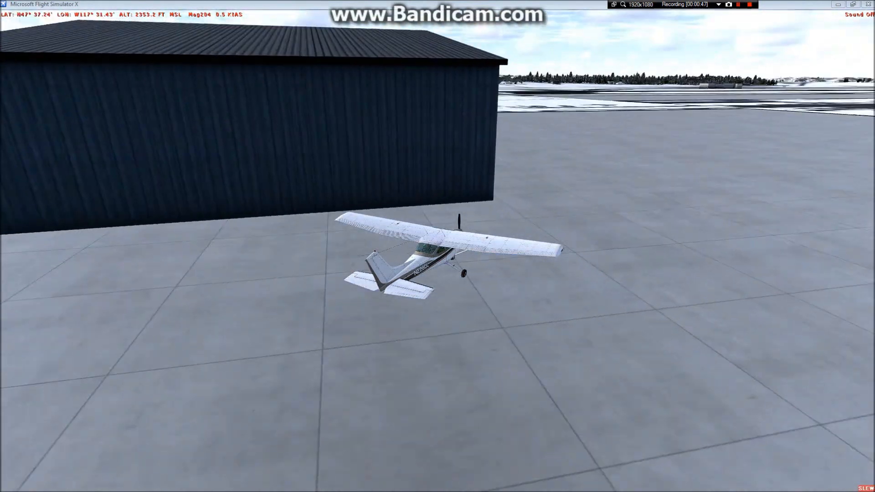
key(y)
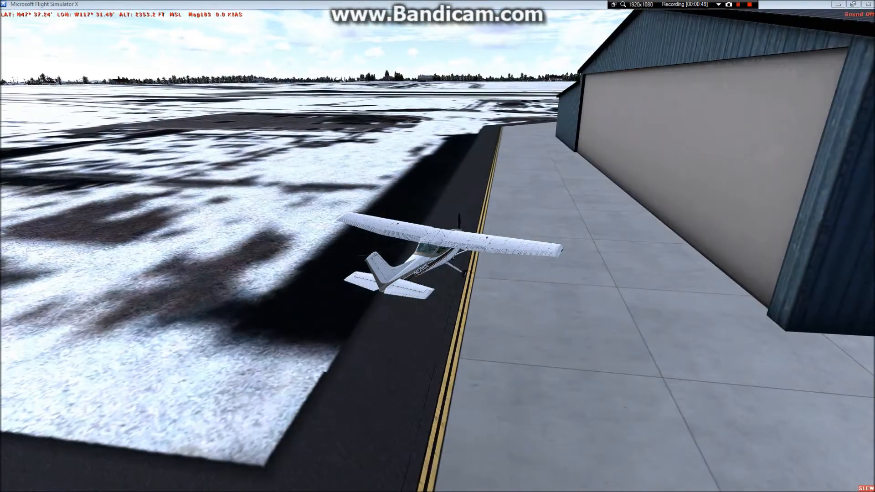
key(y)
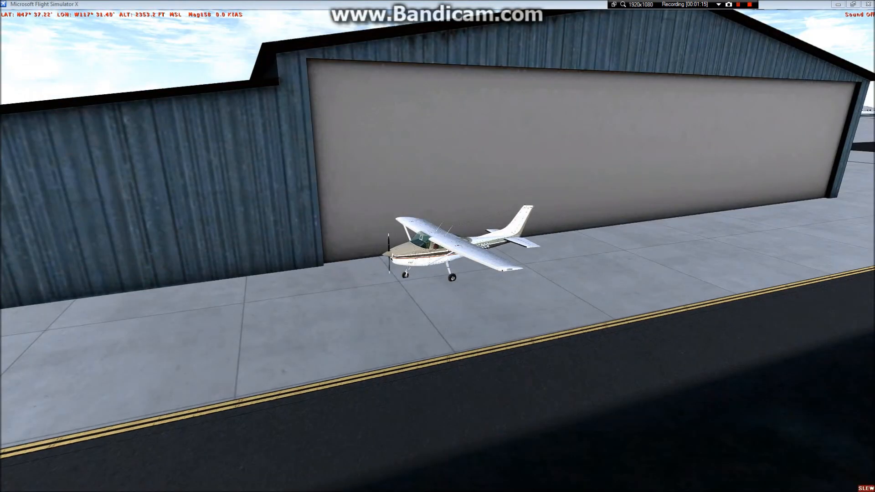
key(y)
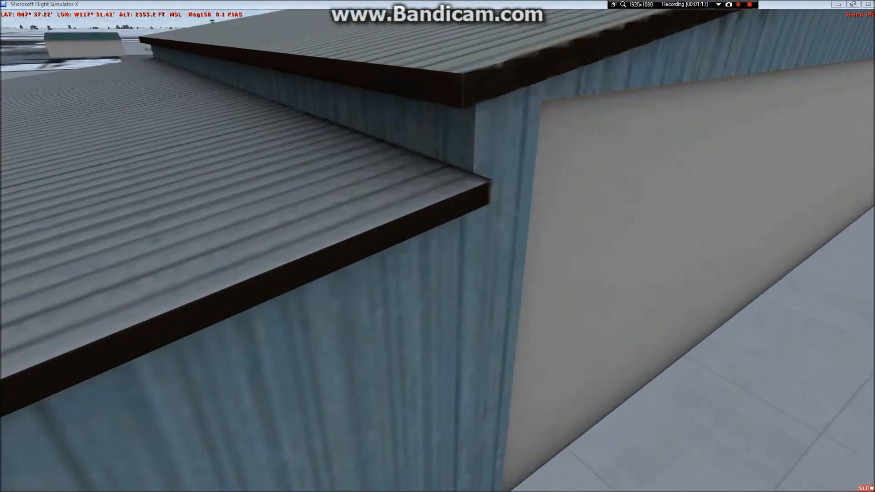
- Slew the aircraft around the hangar's front and examine the lean-to roof, open bay and interior from high and low angles
key(y)
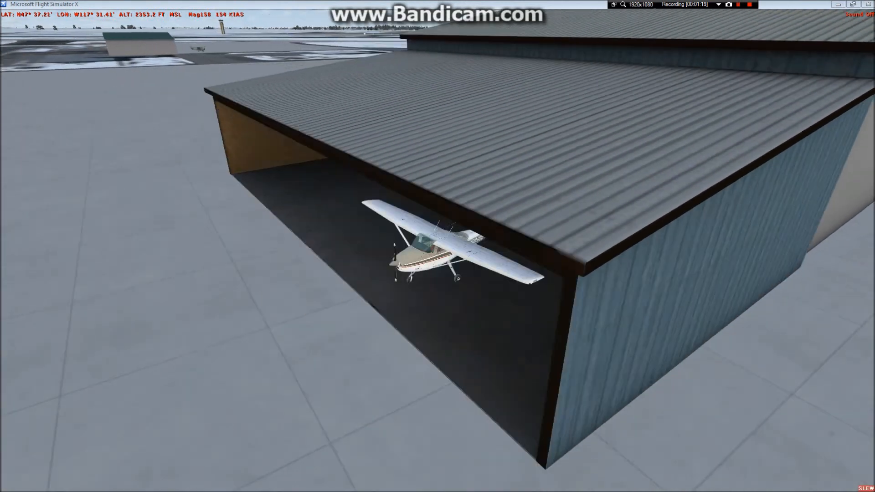
key(y)
key(y)
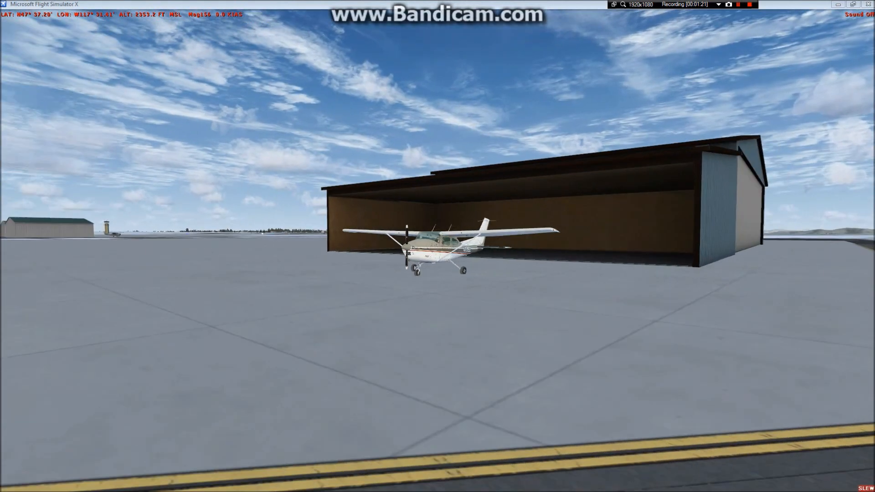
key(y)
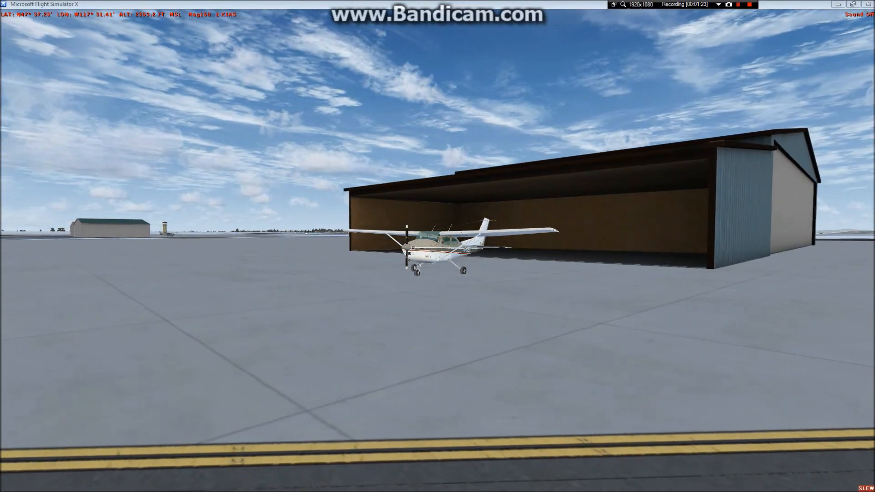
key(y)
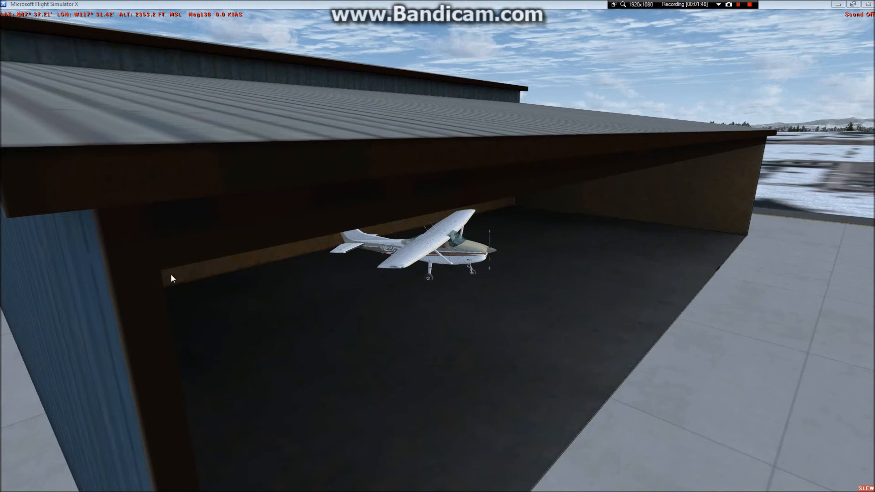
key(shift+BackSpace)
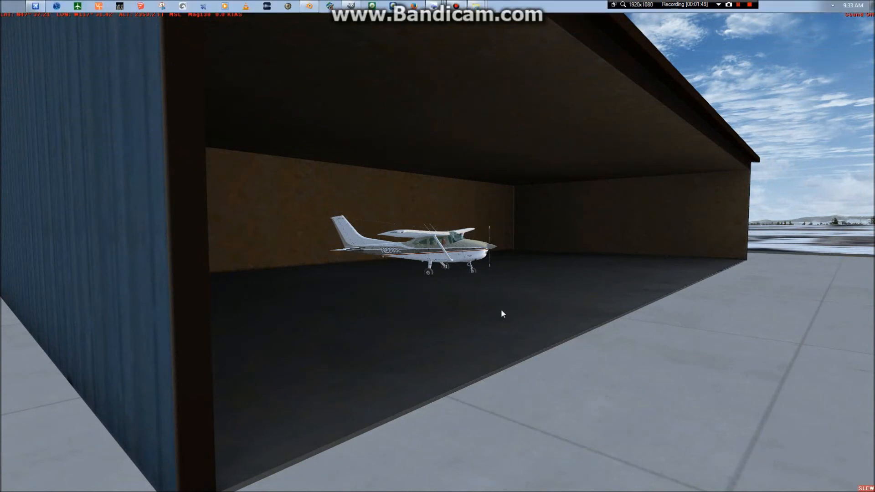
key(shift+Return)
- Slew the aircraft past the hangar's blue side wall and back into the open bay to inspect the walls and interior
key(KP_6)
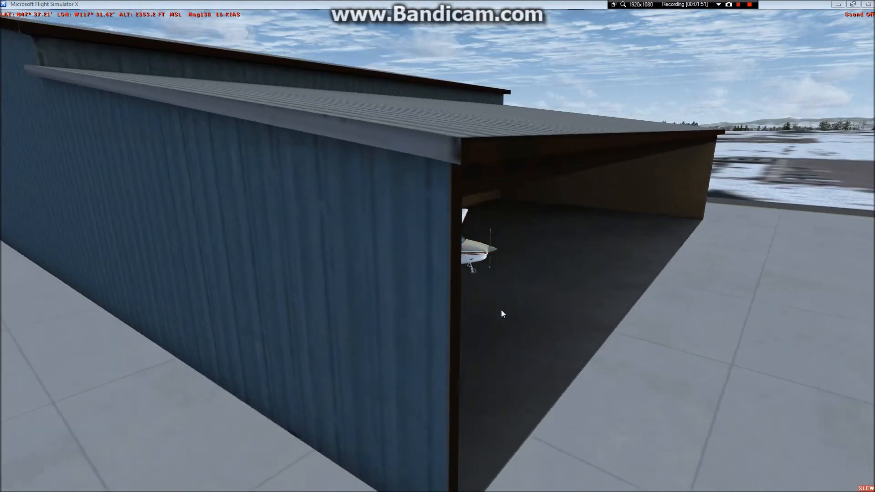
key(ctrl+shift+Return)
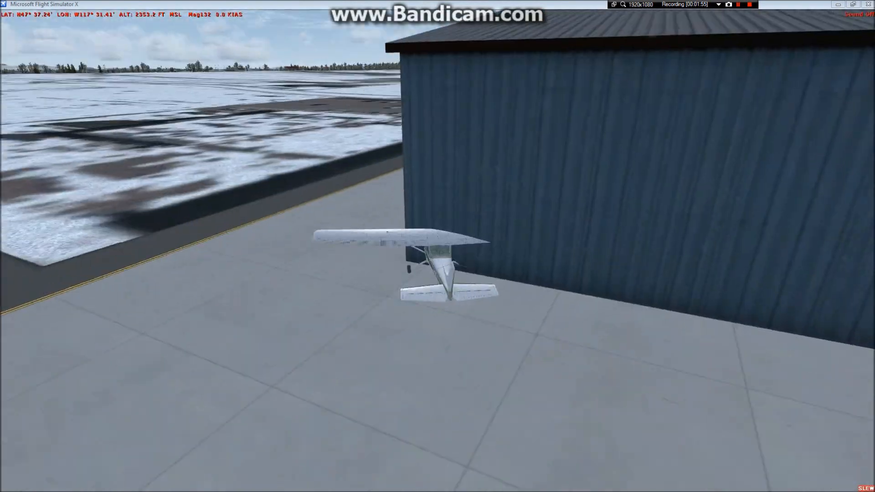
key(KP_8)
key(KP_2)
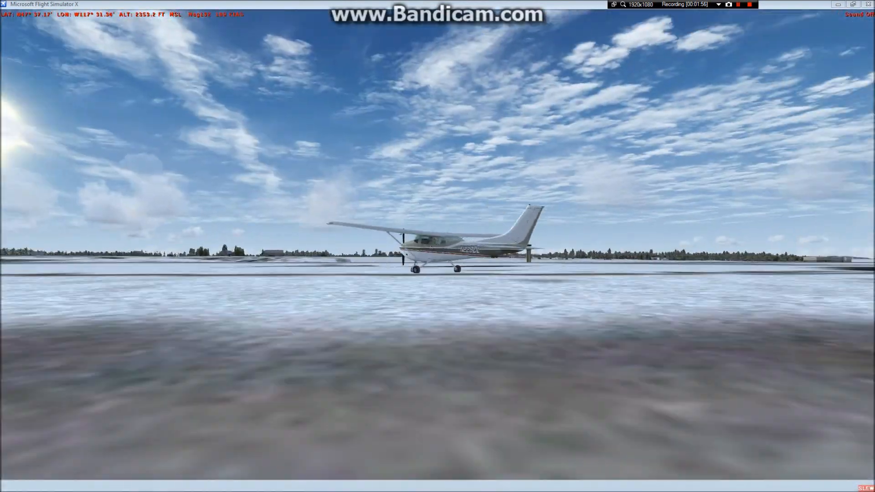
key(KP_5)
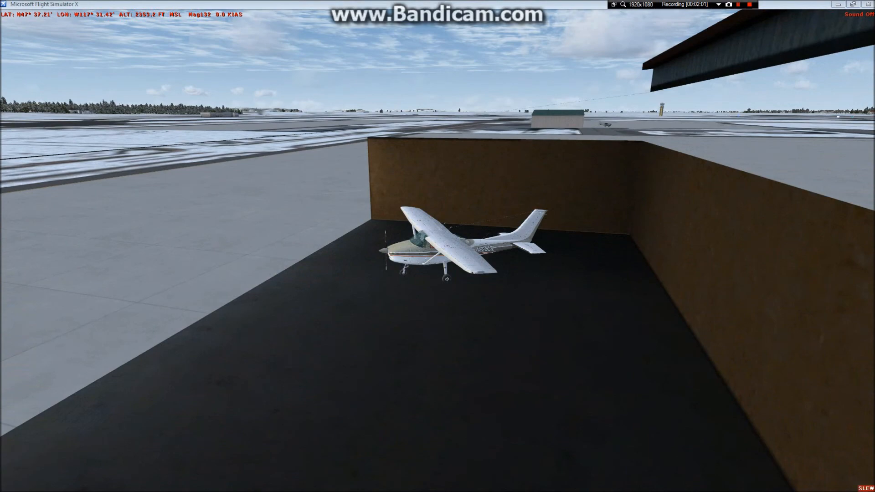
key(KP_4)
key(KP_5)
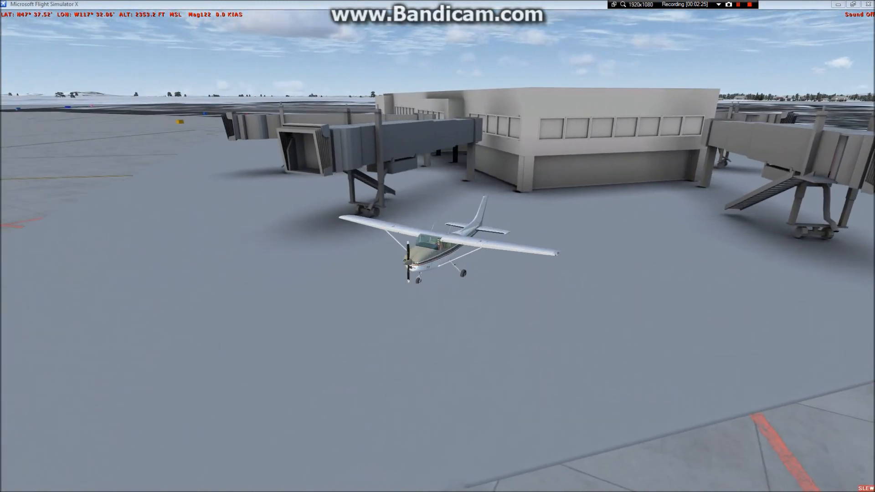
- Slew and turn the aircraft in front of the airport terminal and examine its jetways from ground level and above
key(KP_1)
key(KP_8)
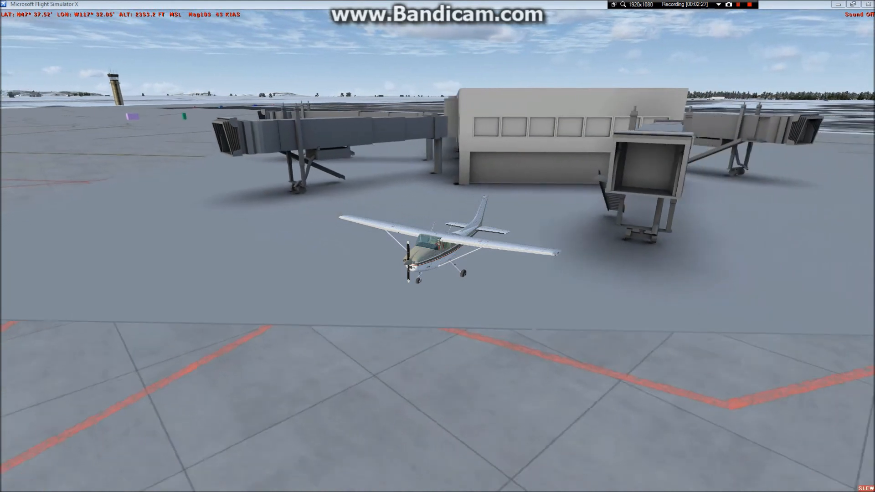
key(KP_5)
key(KP_1)
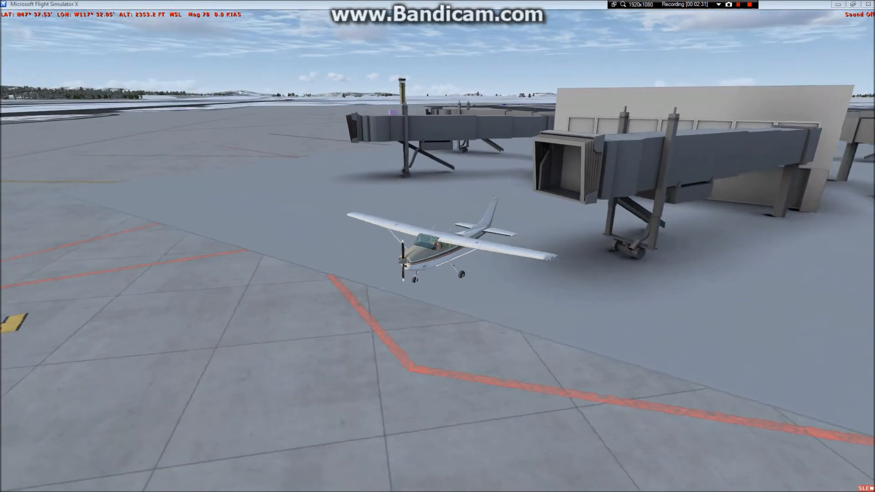
key(space)
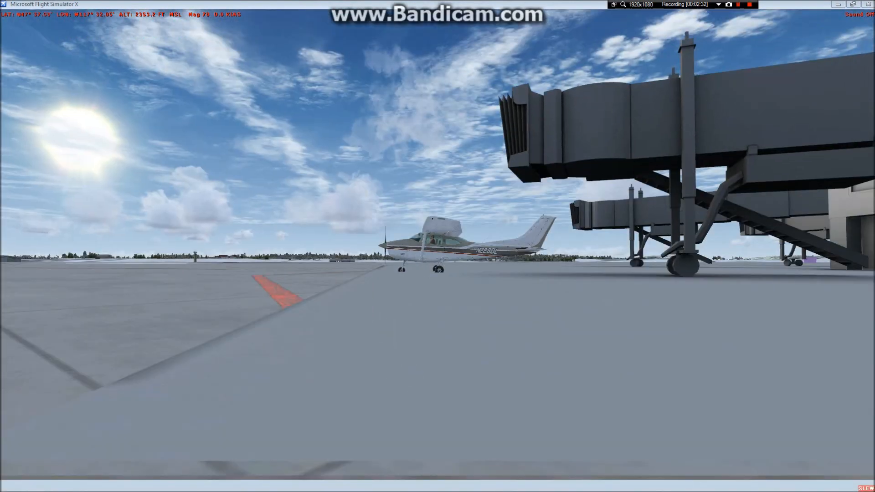
key(space)
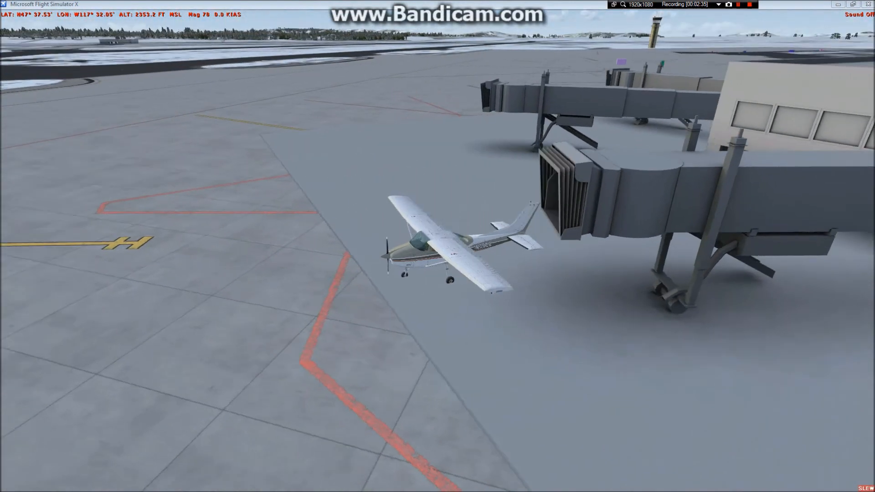
- Slew the aircraft under the jetway to the terminal wall and inspect the bridge, its stairs and supports up close
key(y)
key(KP_2)
key(y)
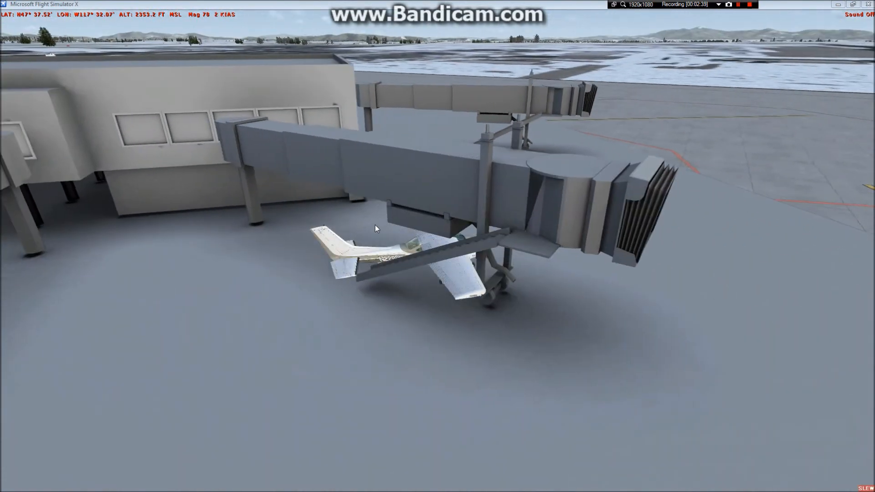
key(y)
key(y)
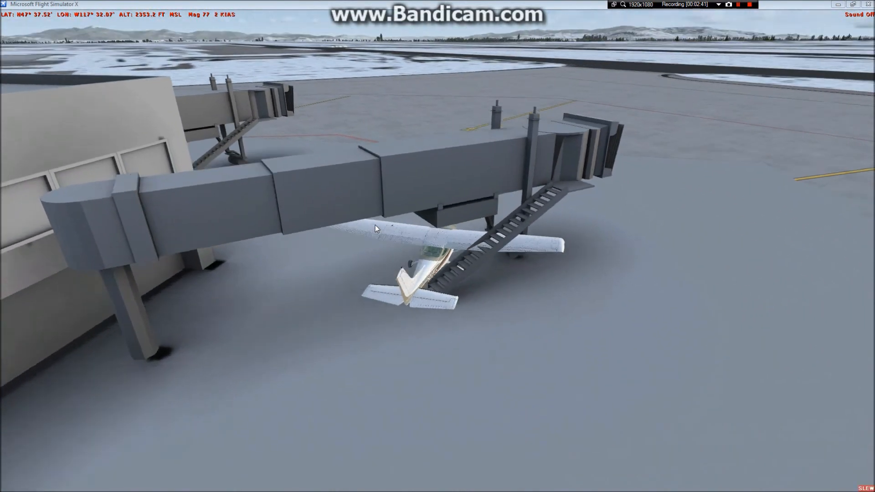
key(KP_2)
key(y)
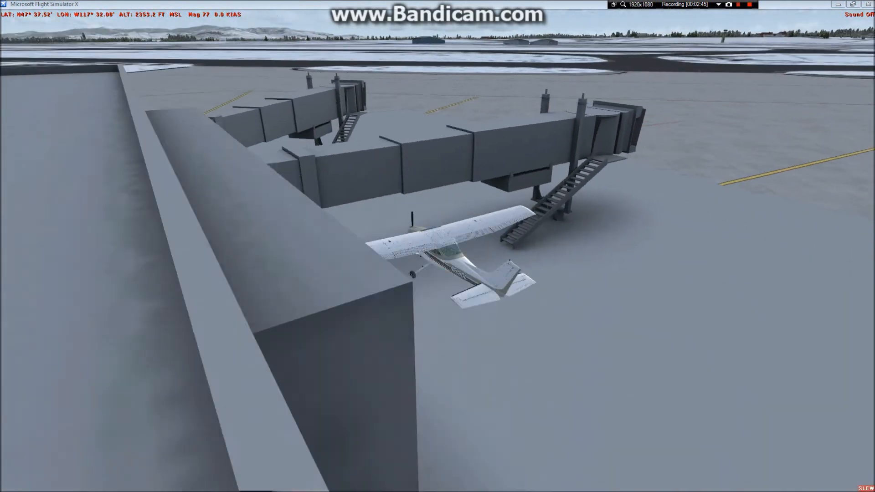
- Slew the aircraft along the terminal's facade and inspect its windows, end block and overhanging section from several angles
key(y)
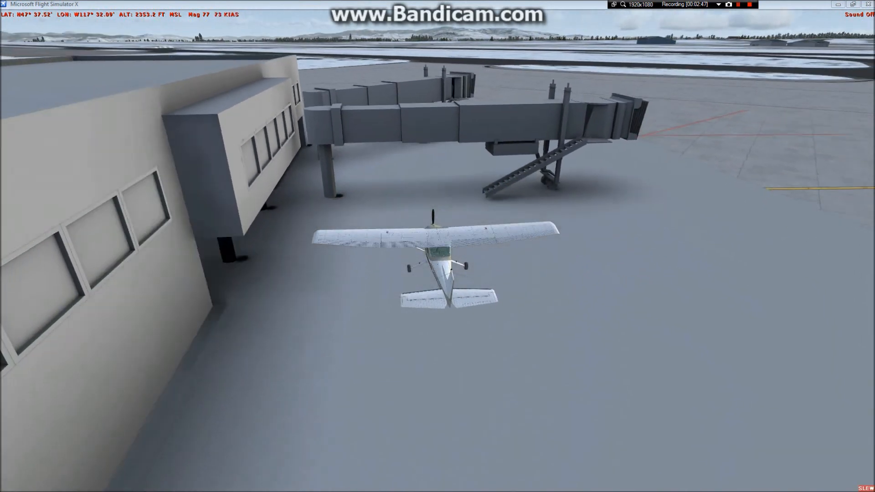
key(y)
key(y)
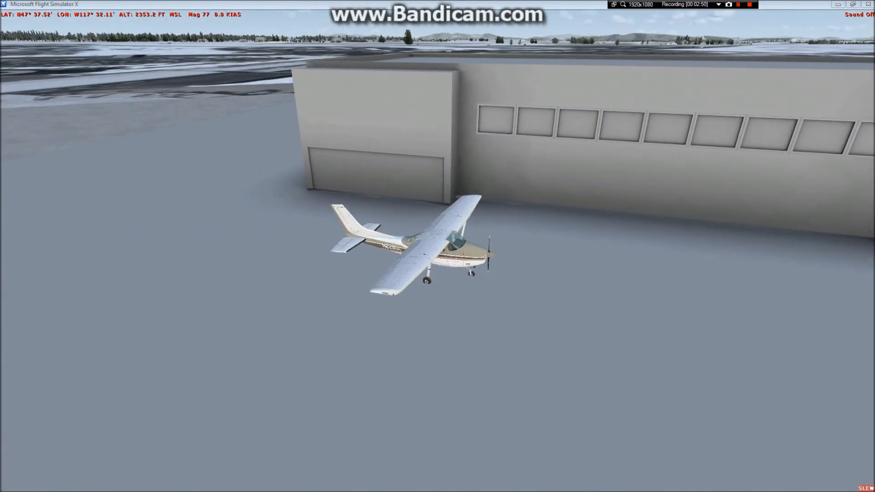
key(shift+BackSpace)
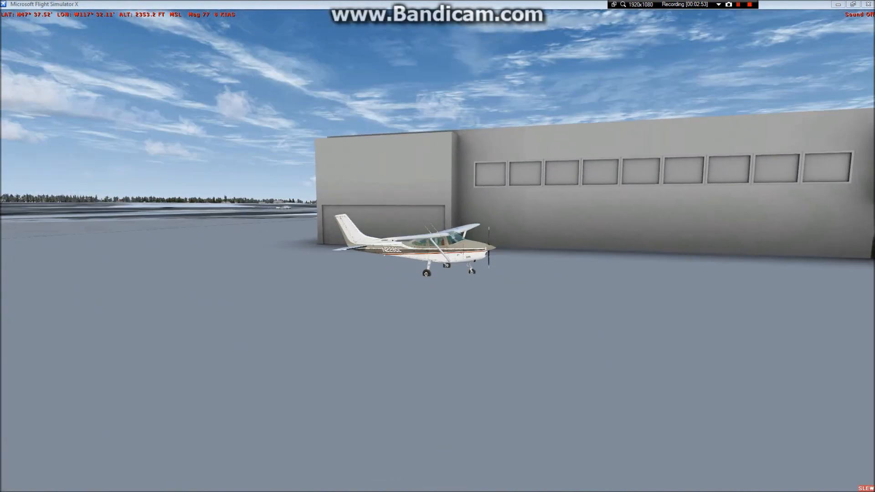
key(KP_8)
key(shift+Return)
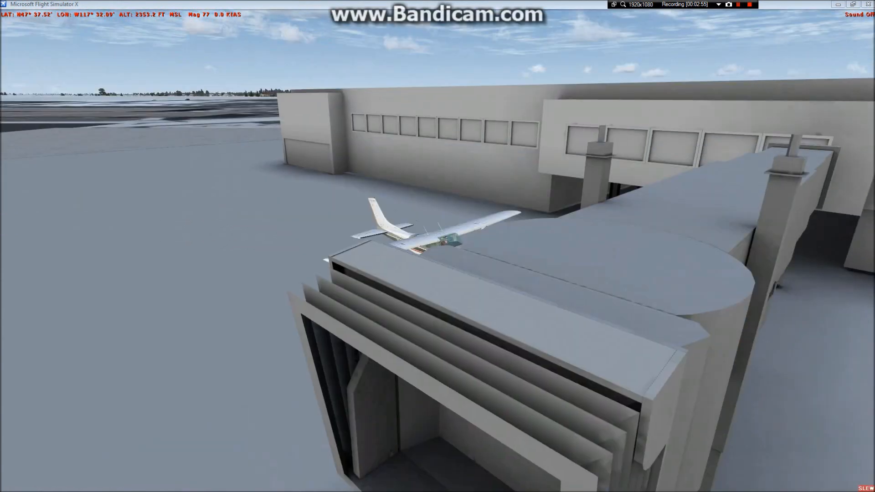
key(ctrl+shift+BackSpace)
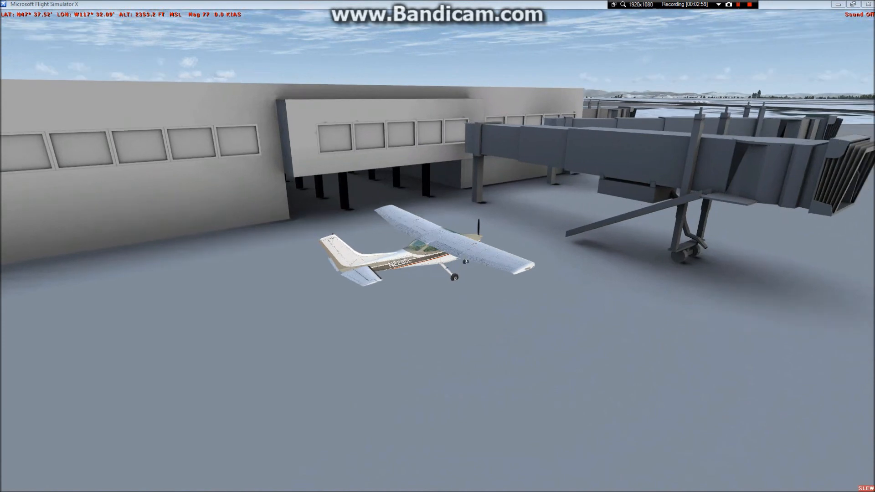
key(ctrl+shift+BackSpace)
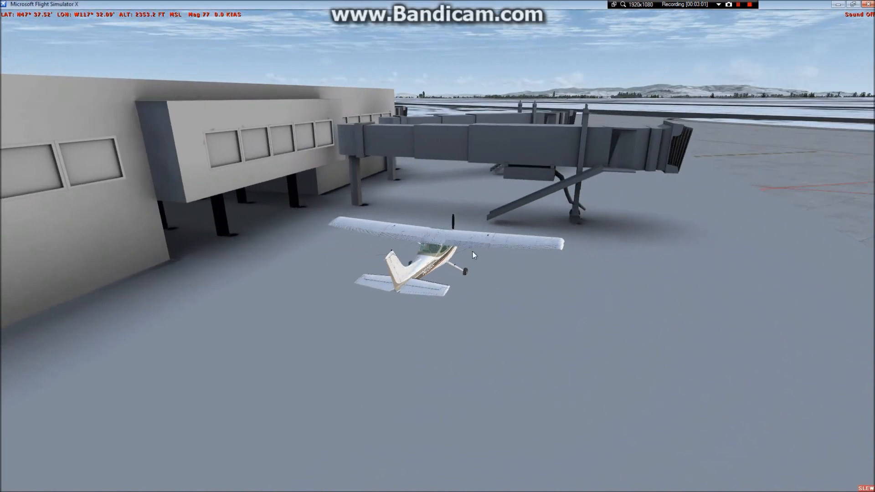
- Raise the aircraft high above the terminal apron in slew mode to view the surrounding taxiways and runways
key(y)
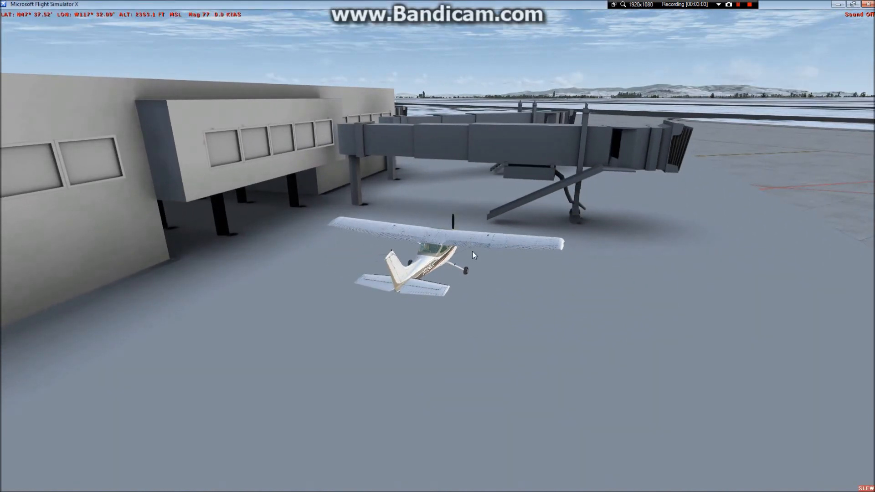
key(F4)
key(ctrl+shift+Return)
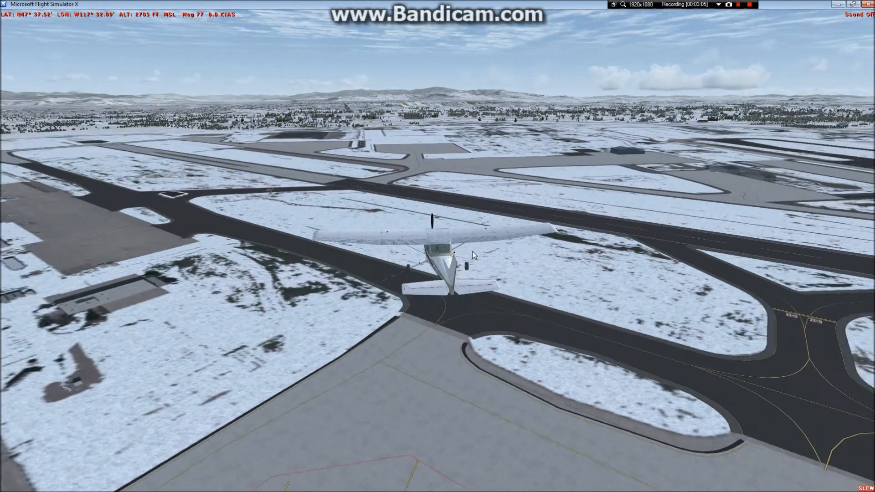